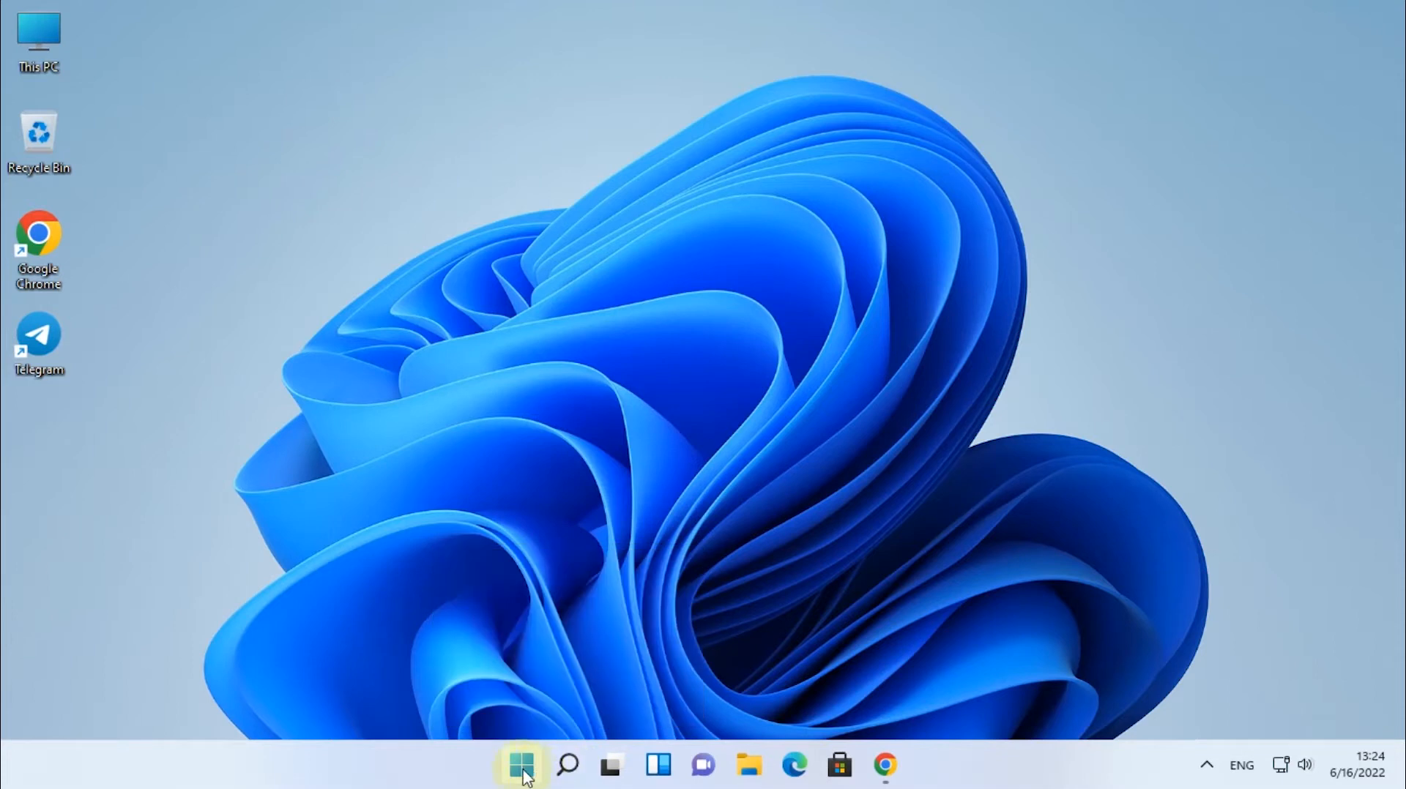
# Pause Windows updates for 5 weeks in the Windows Update settings.
pyautogui.click(521, 765)
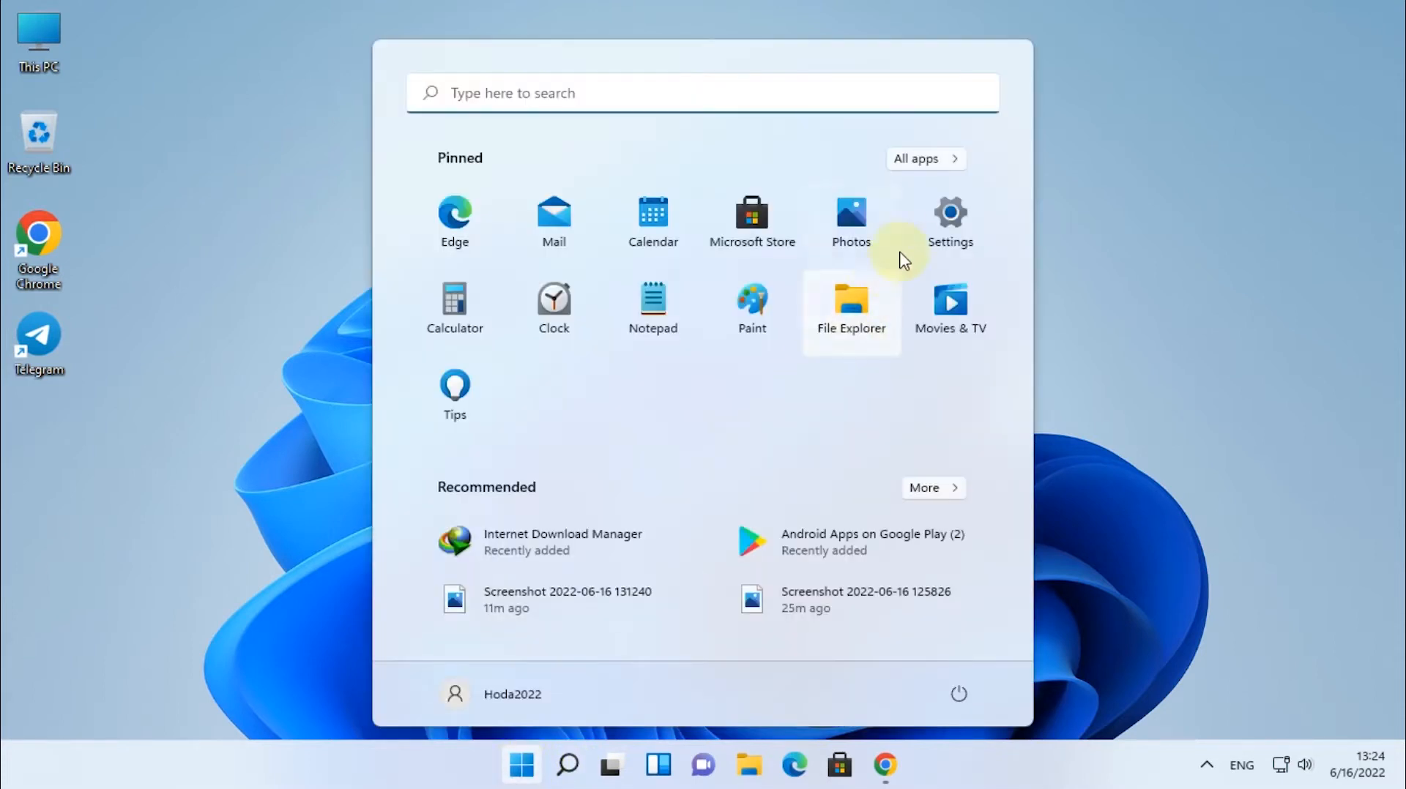
pyautogui.click(951, 227)
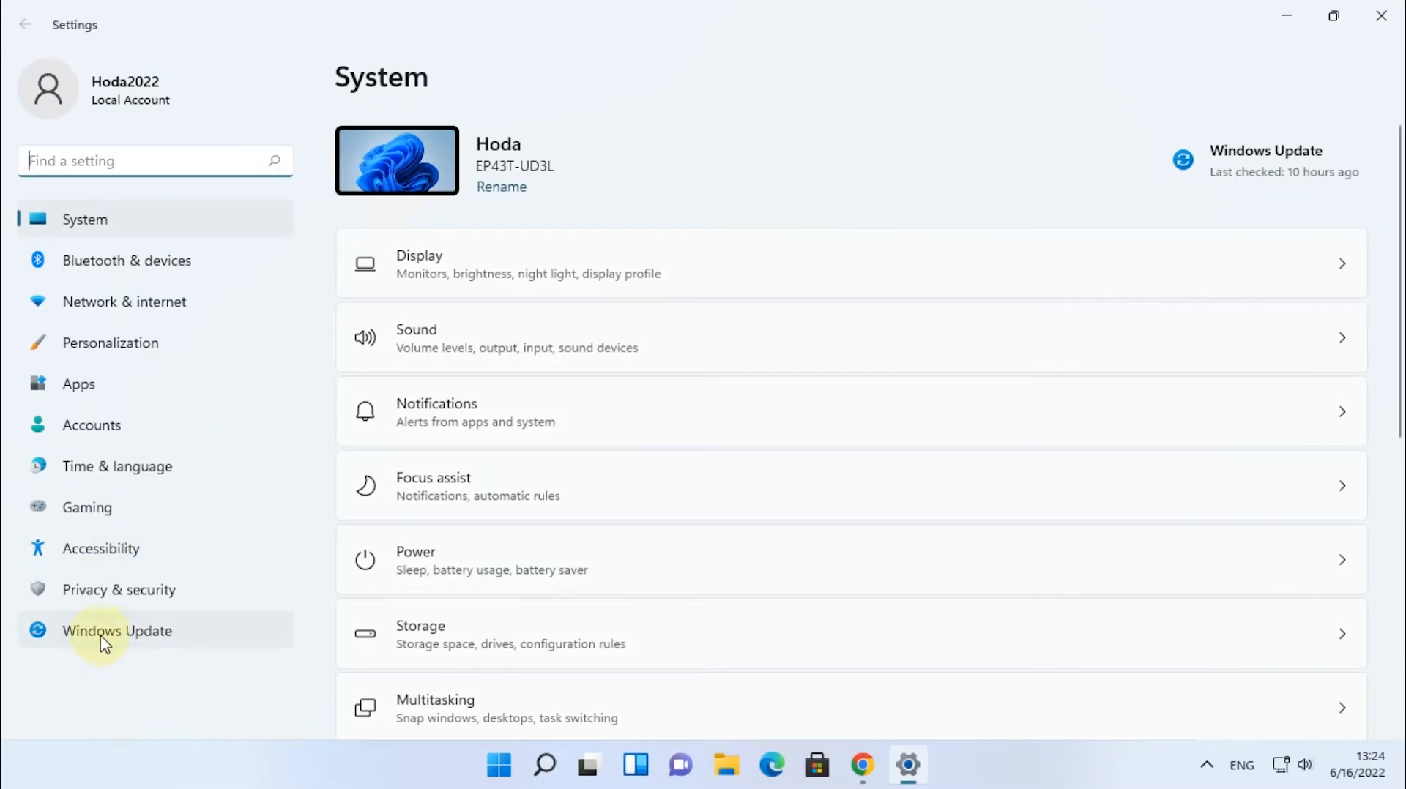
pyautogui.click(113, 635)
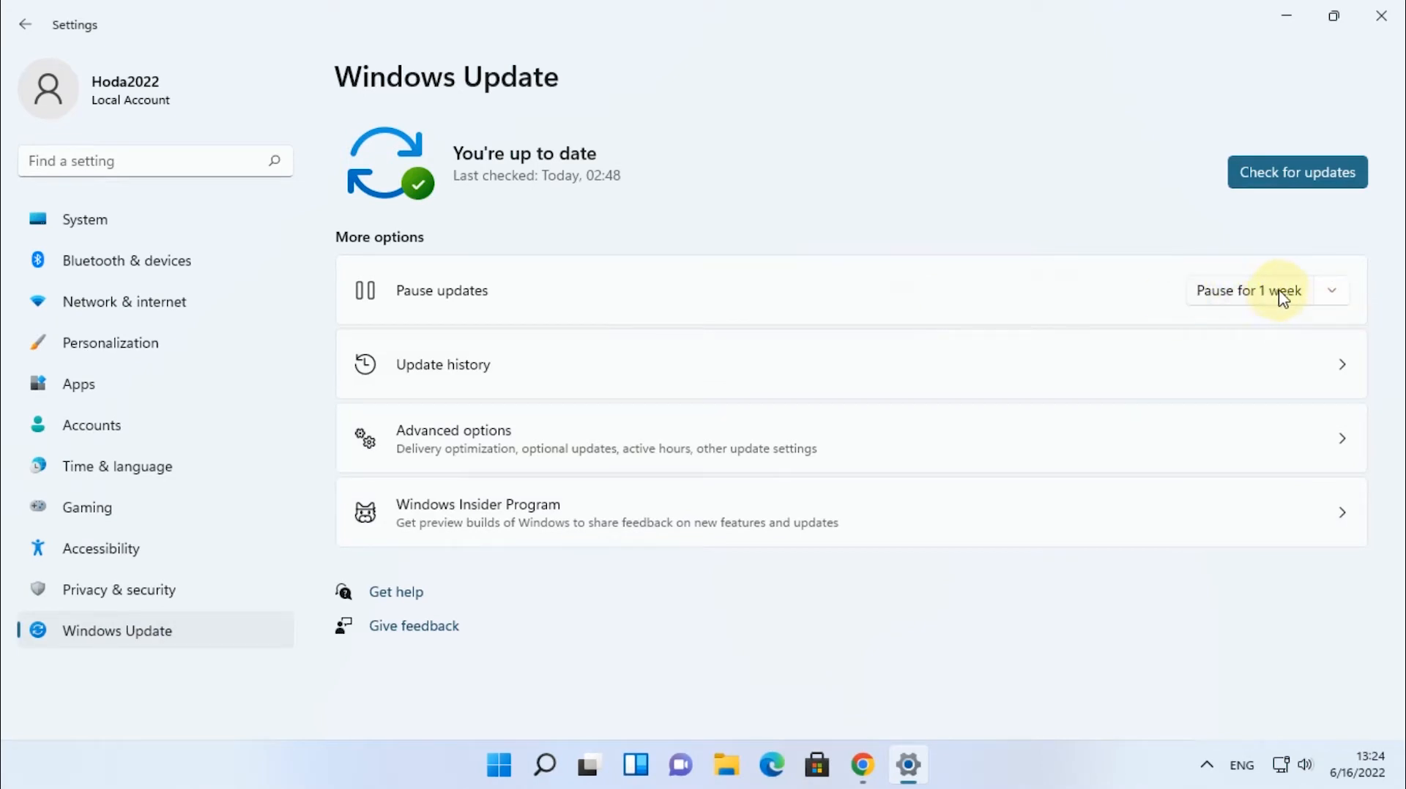
pyautogui.click(1329, 292)
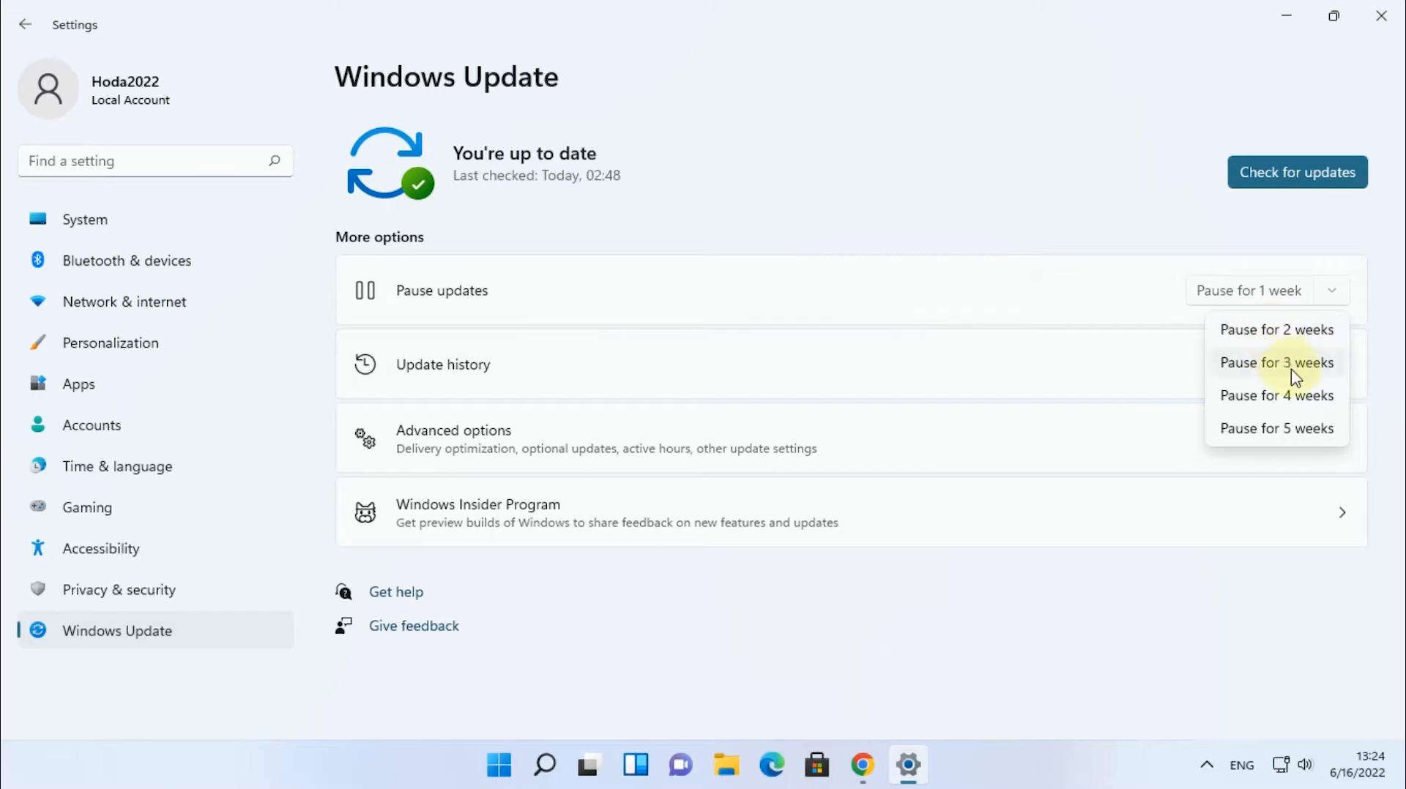
pyautogui.click(1276, 433)
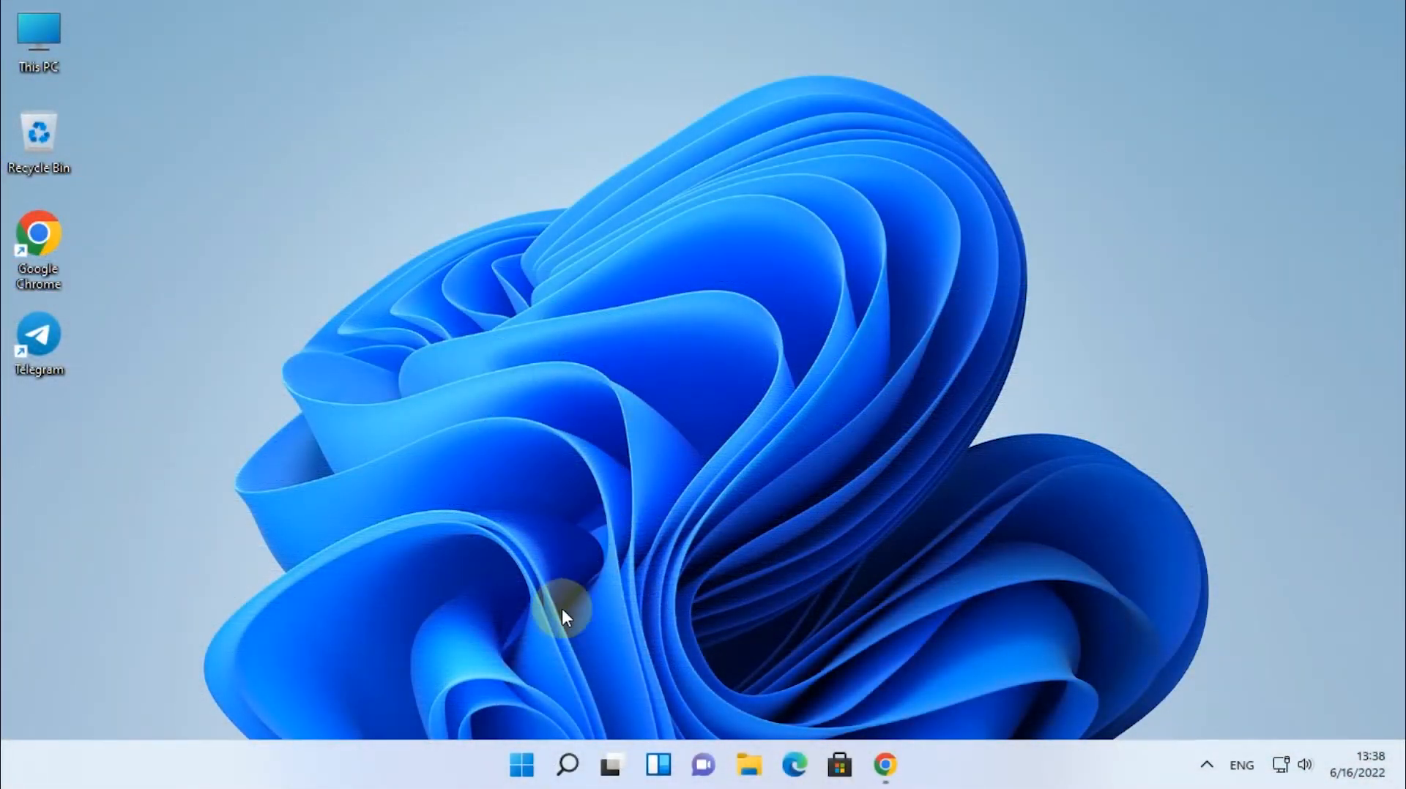
# Turn on Metered connection in the Ethernet properties of the Network & internet settings.
pyautogui.click(525, 765)
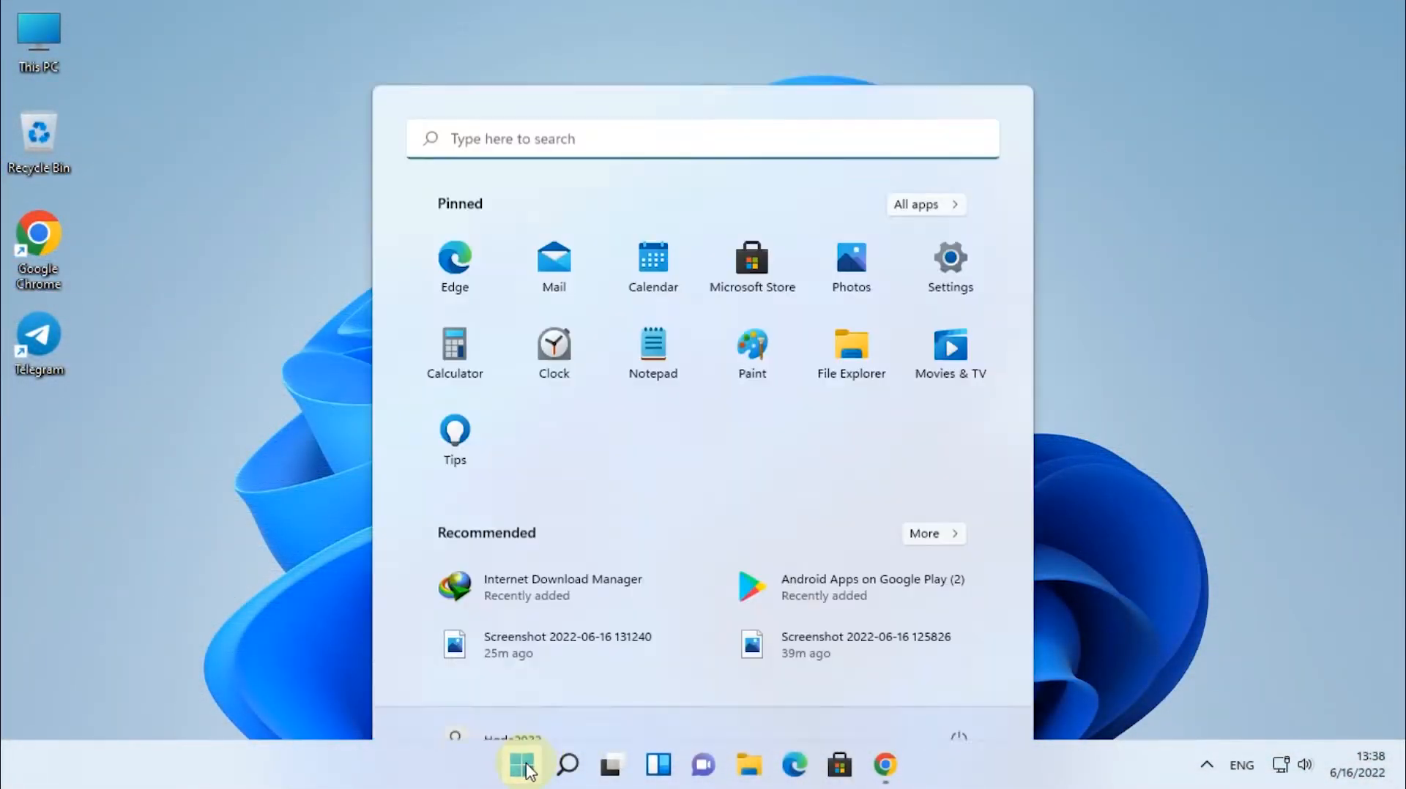
pyautogui.click(952, 216)
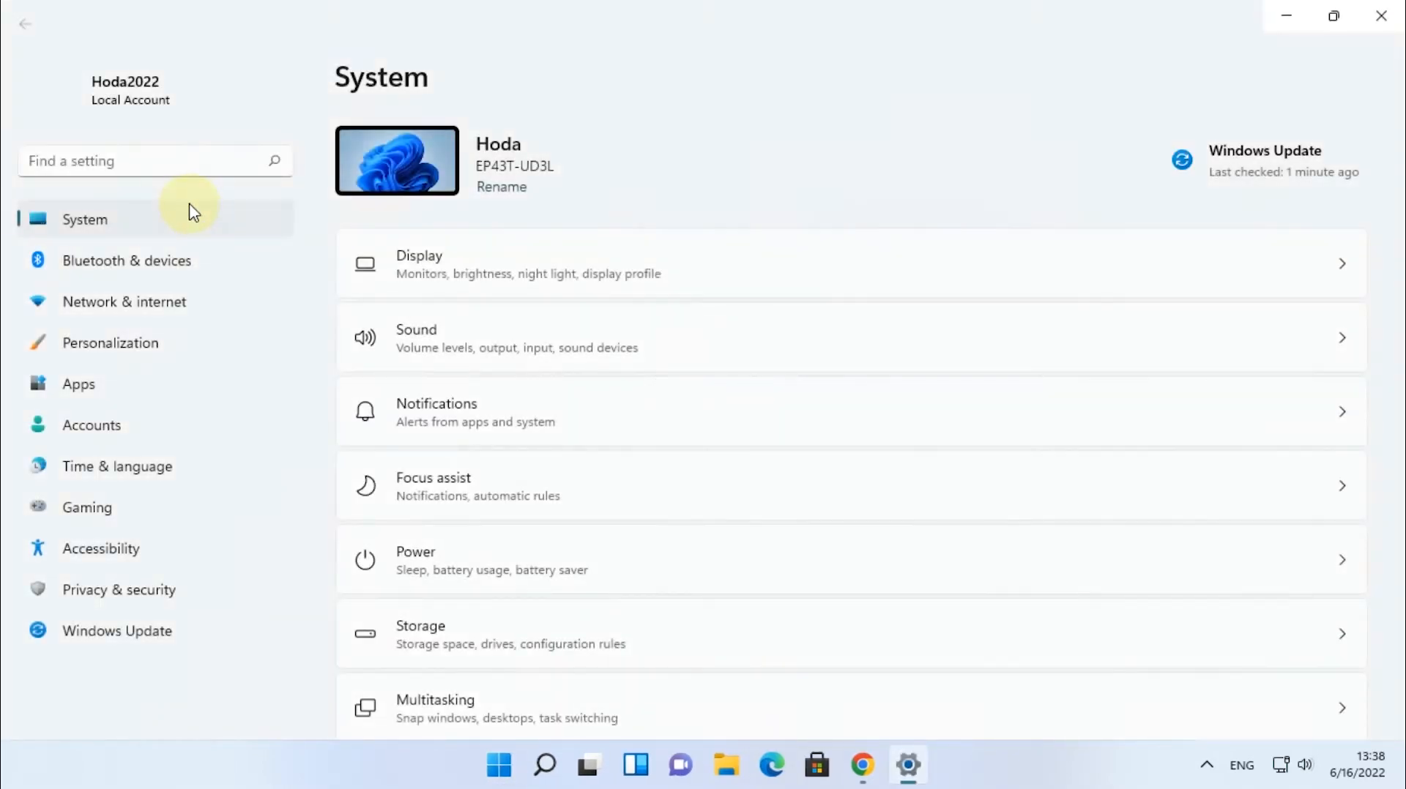
pyautogui.click(126, 313)
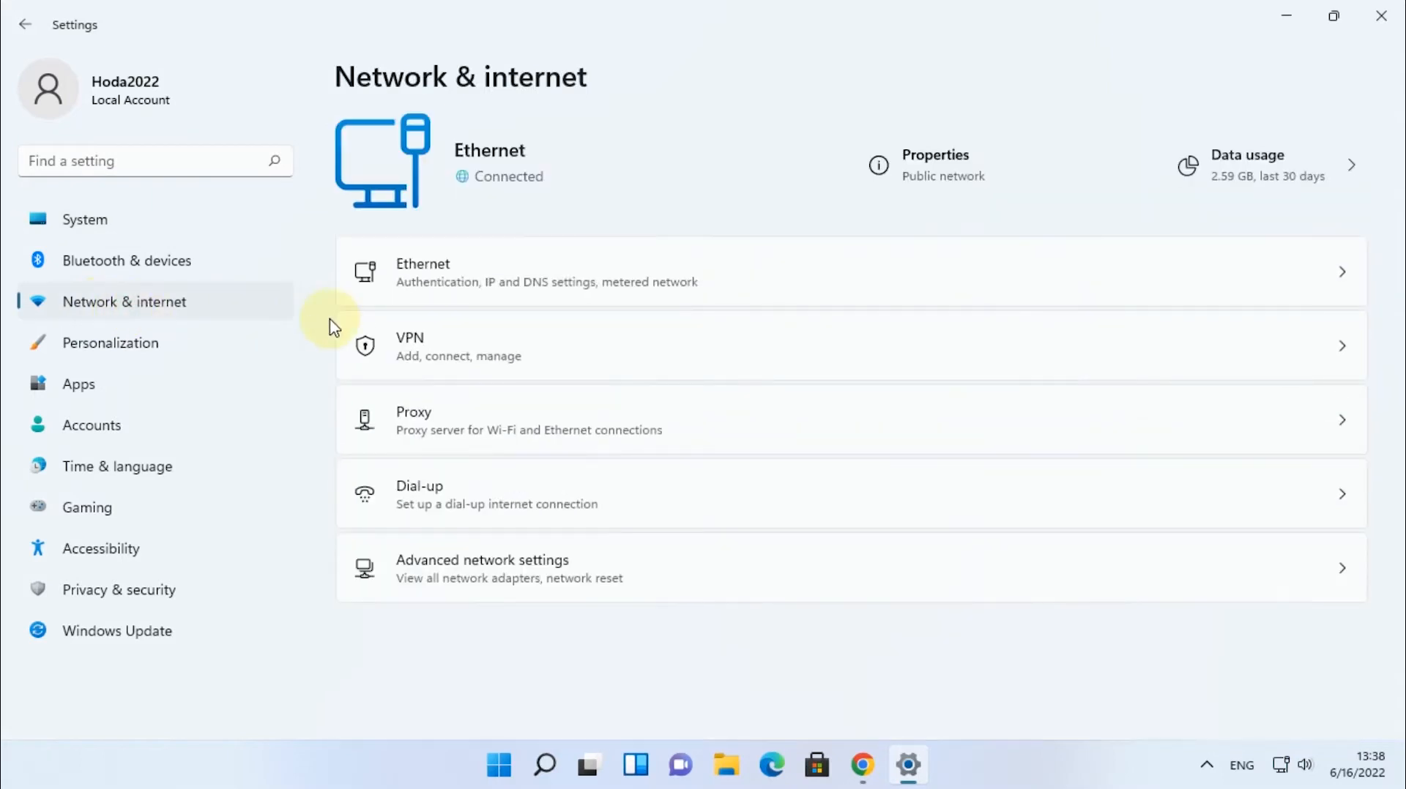
pyautogui.click(927, 166)
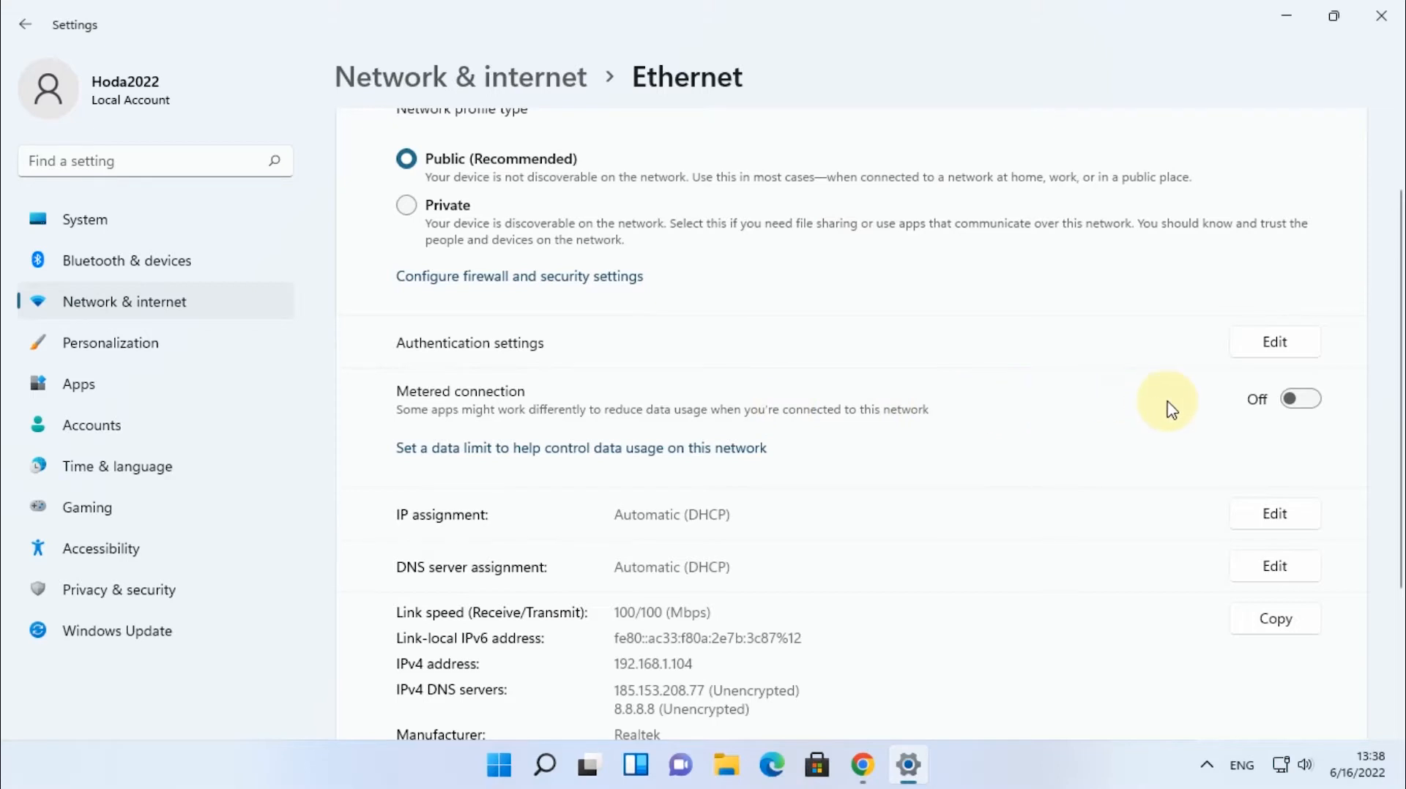
pyautogui.click(1305, 401)
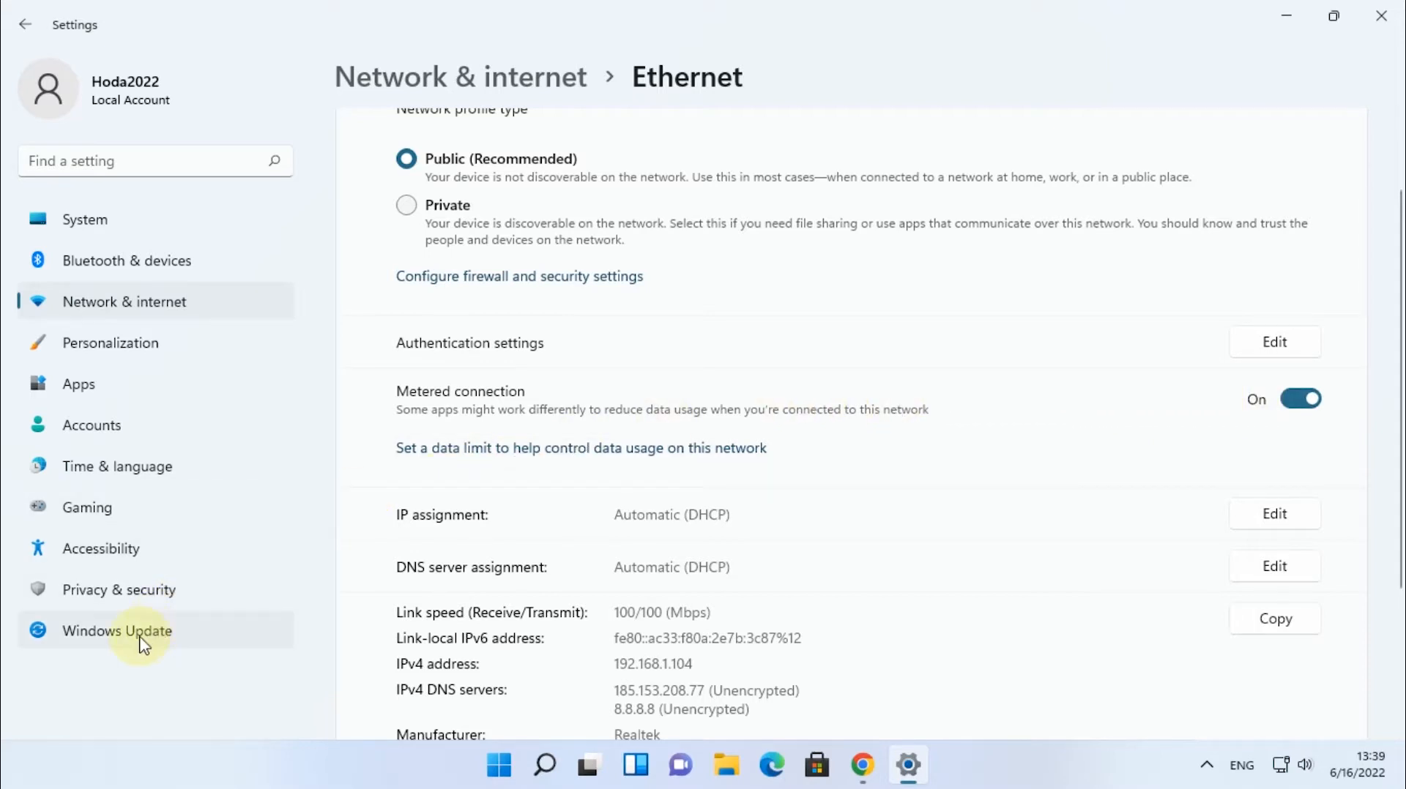
# Turn off Download updates over metered connections in Windows Update's Advanced options and close Settings.
pyautogui.click(111, 639)
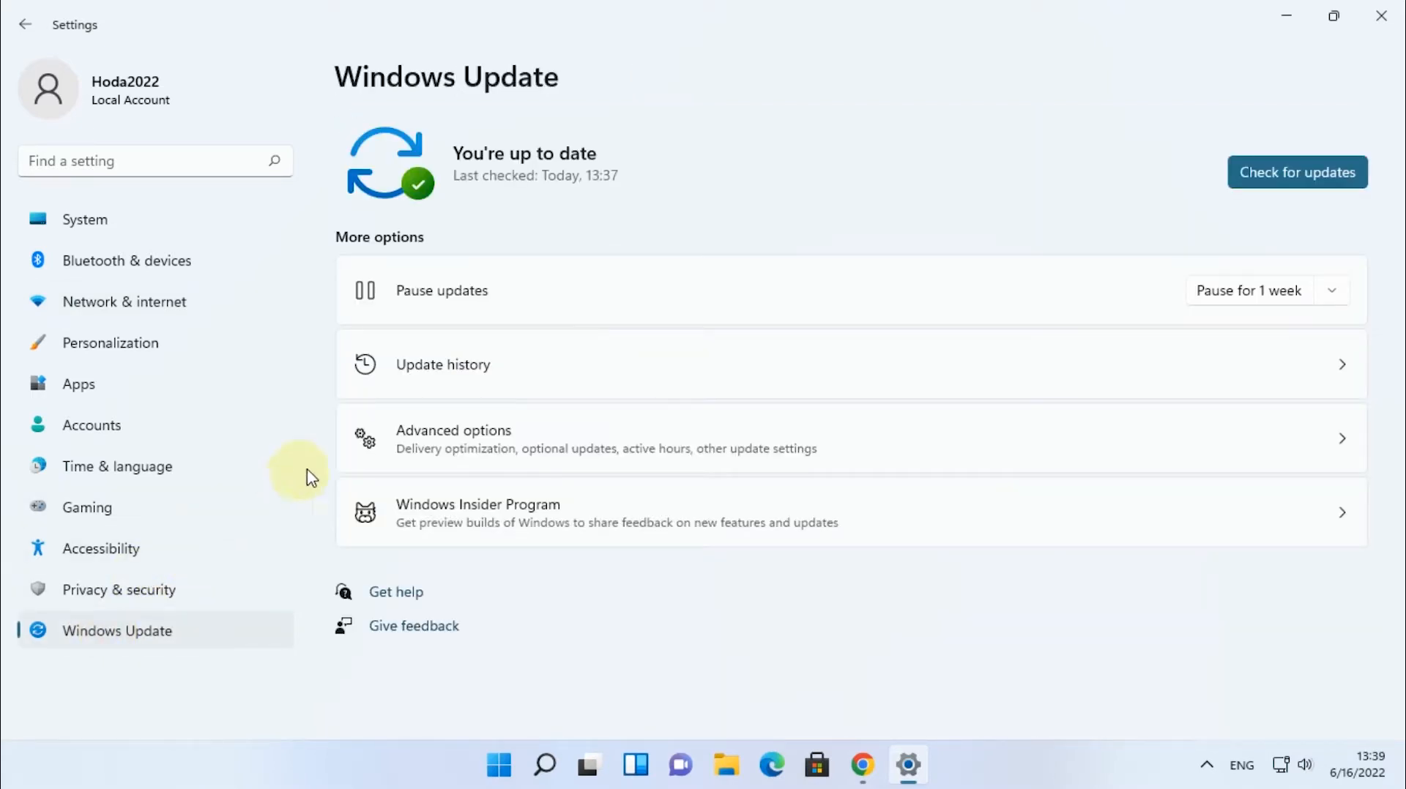
pyautogui.click(553, 433)
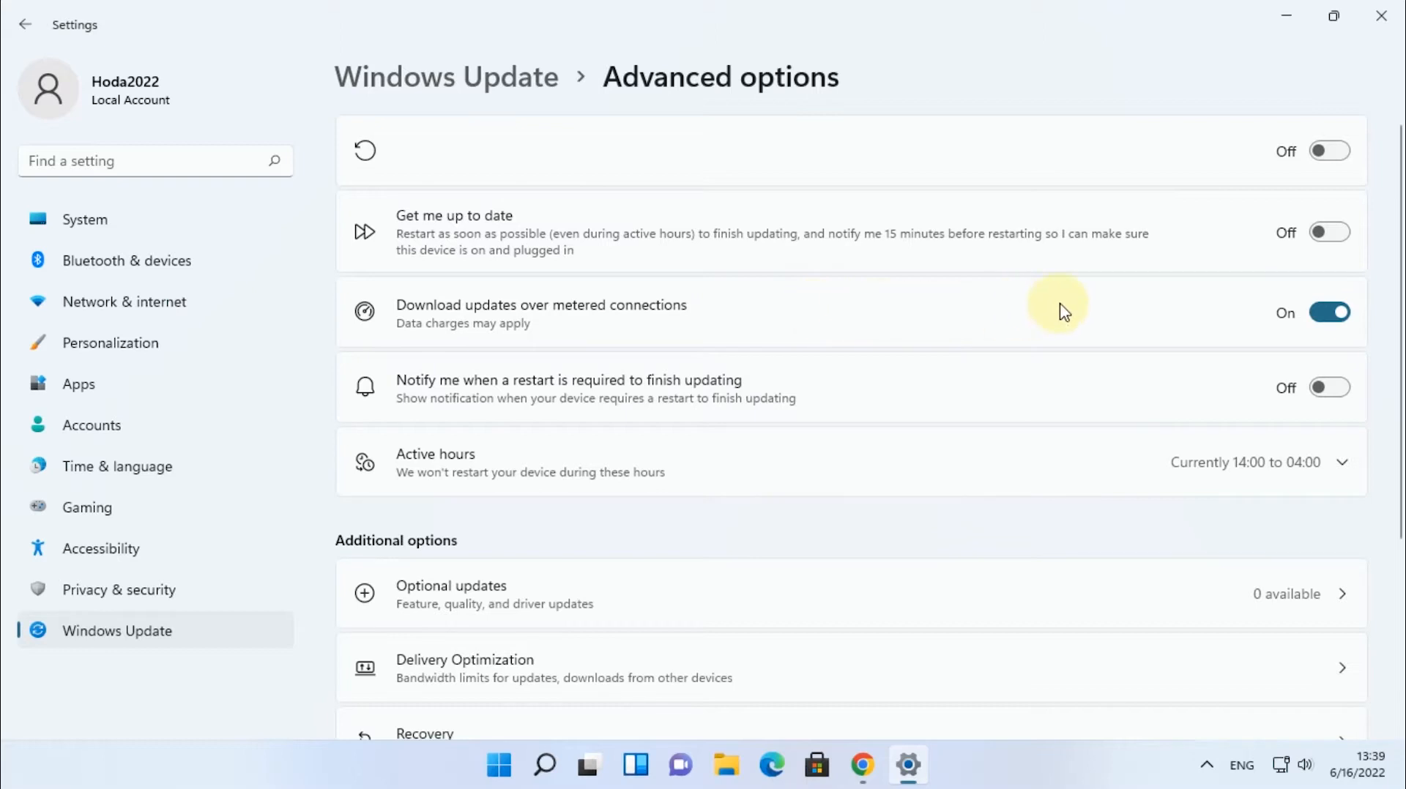
pyautogui.click(1326, 314)
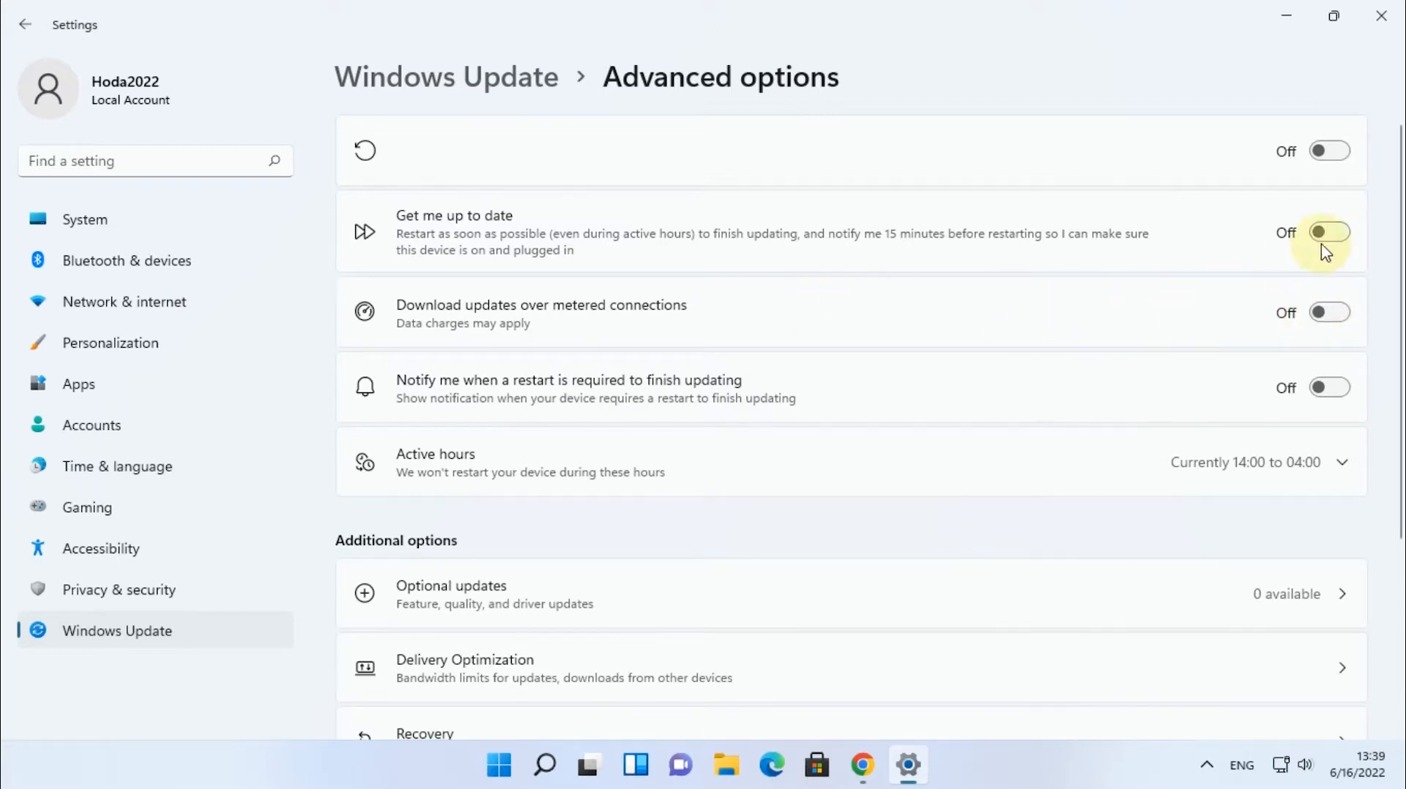
pyautogui.click(1382, 16)
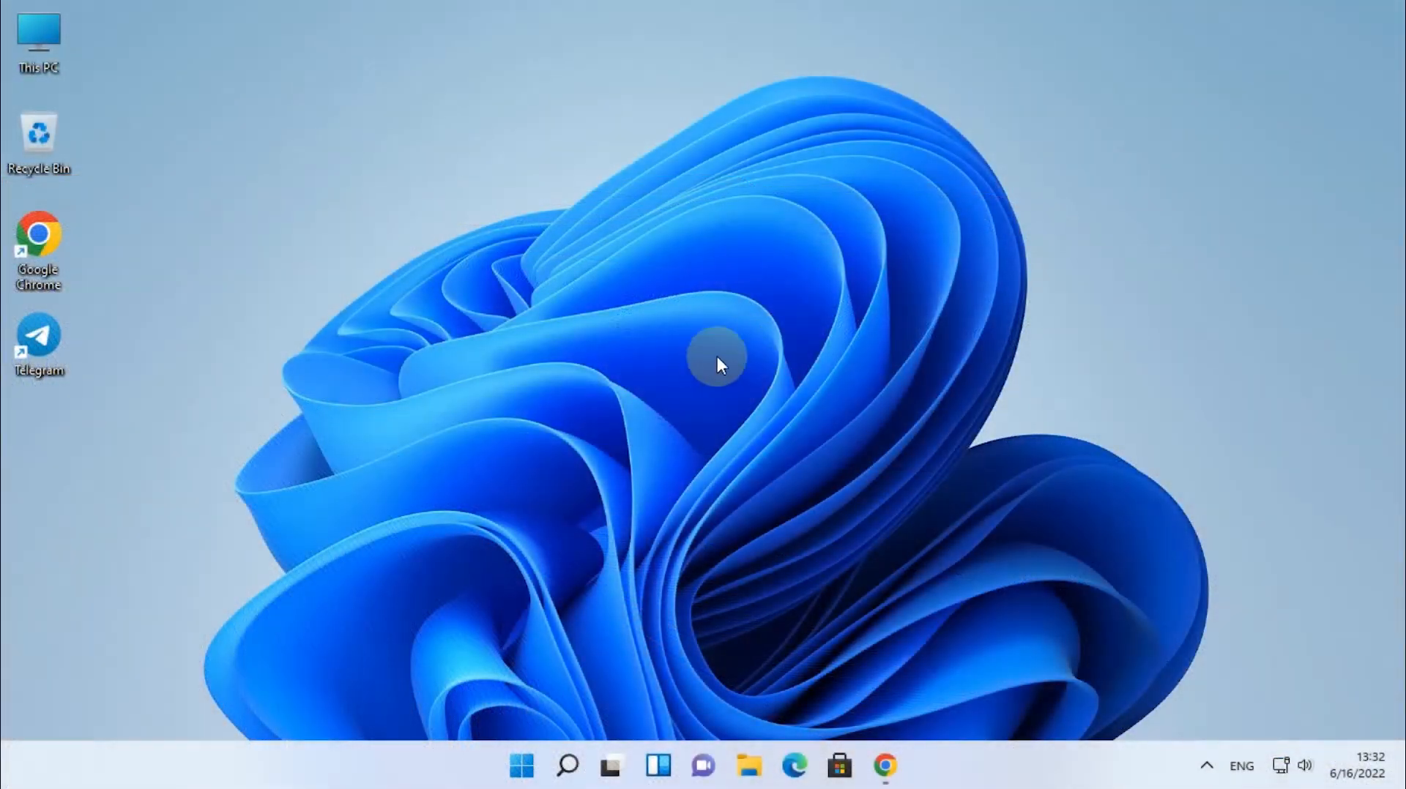
# Search Windows for "services" and open the Services app.
pyautogui.click(567, 766)
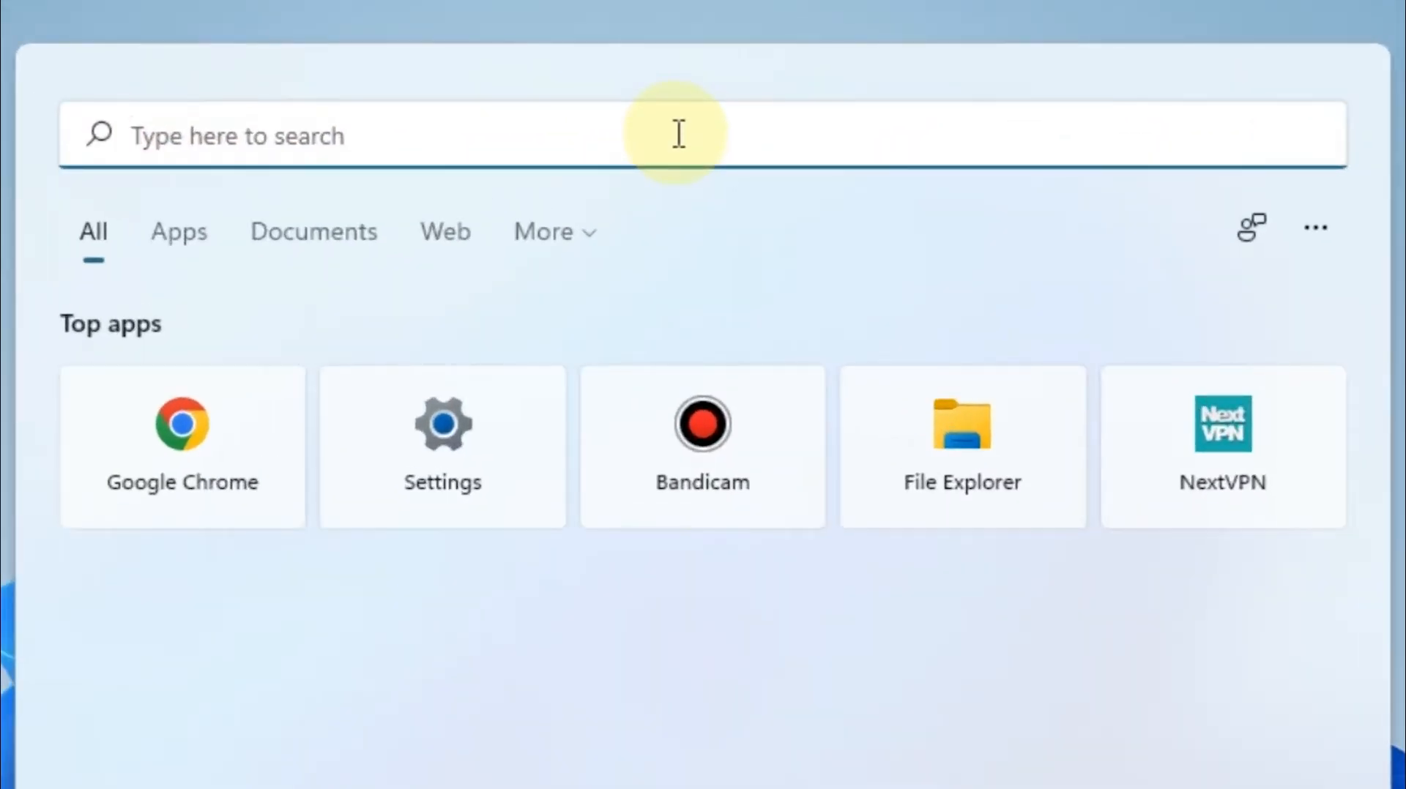
pyautogui.write('services')
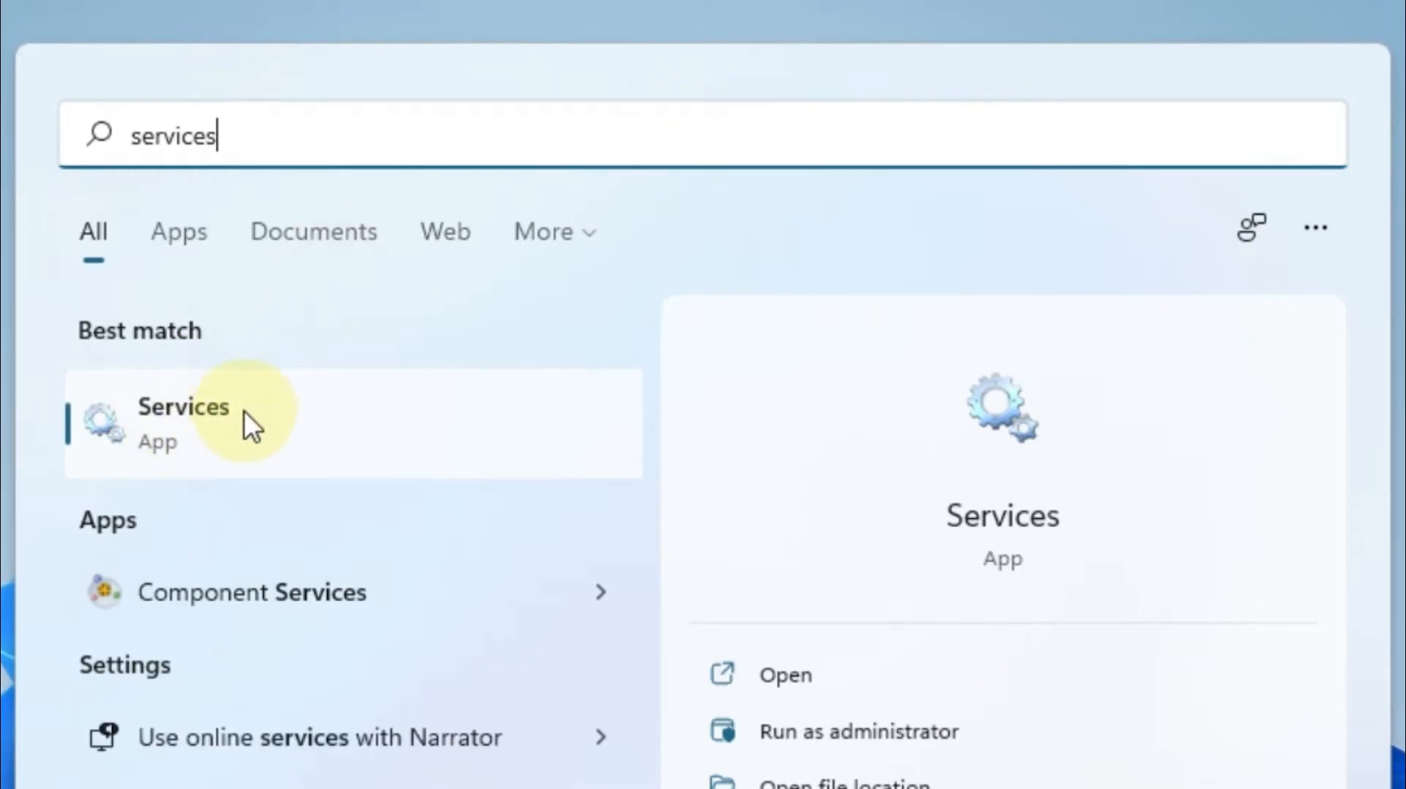
pyautogui.click(180, 416)
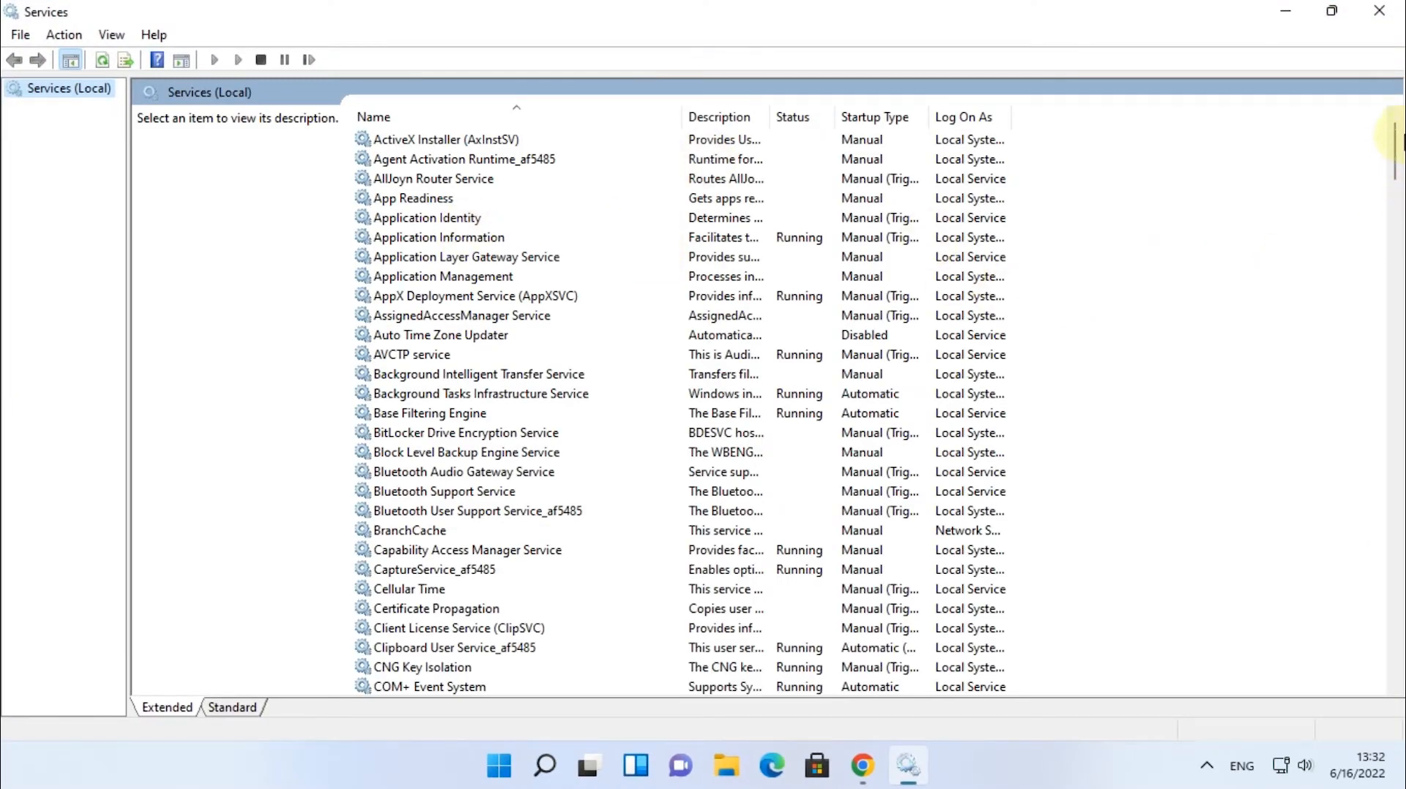
# Set the Windows Update service's startup type to Disabled and apply the change.
pyautogui.moveTo(1395, 138); pyautogui.dragTo(1399, 658)
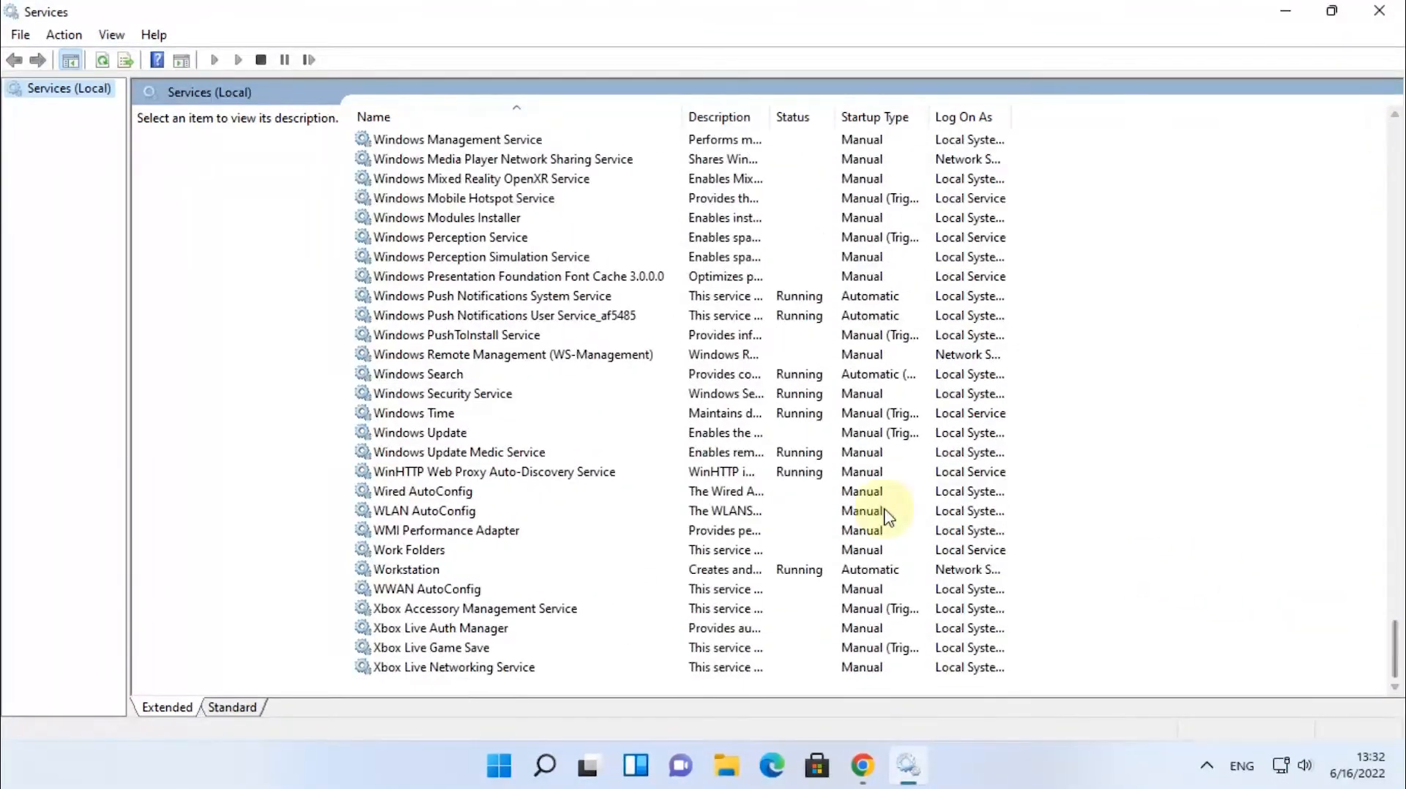
pyautogui.click(432, 433)
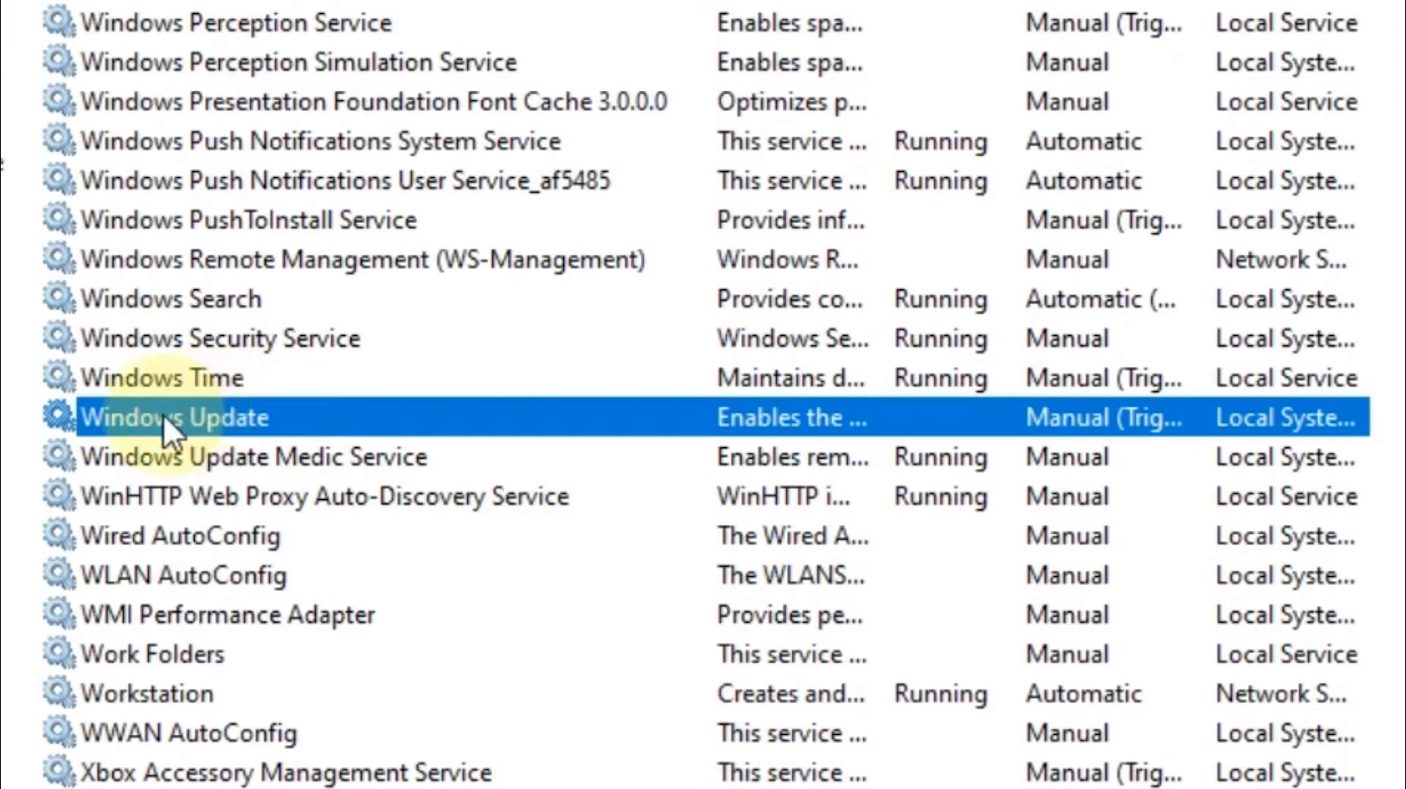
pyautogui.doubleClick(162, 414)
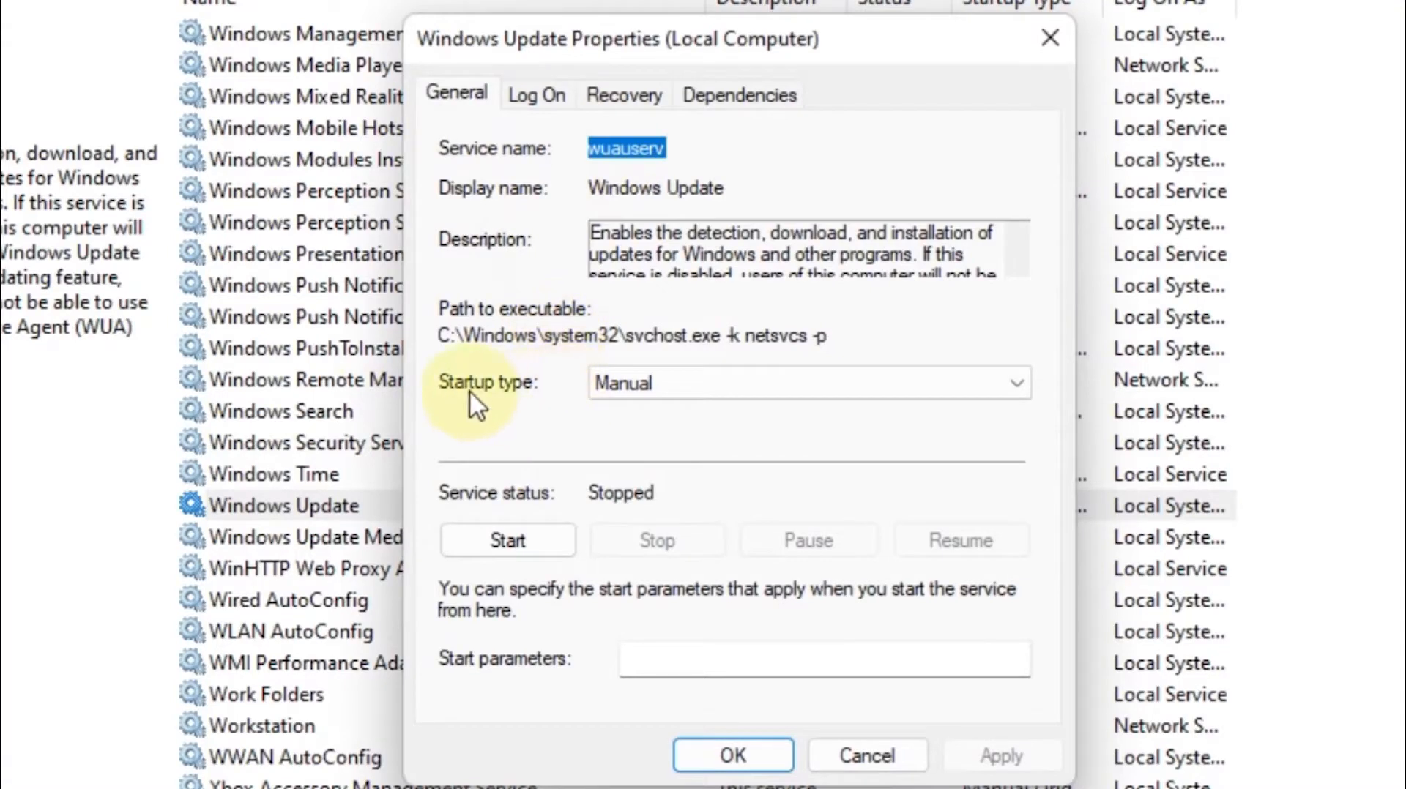
pyautogui.click(1022, 384)
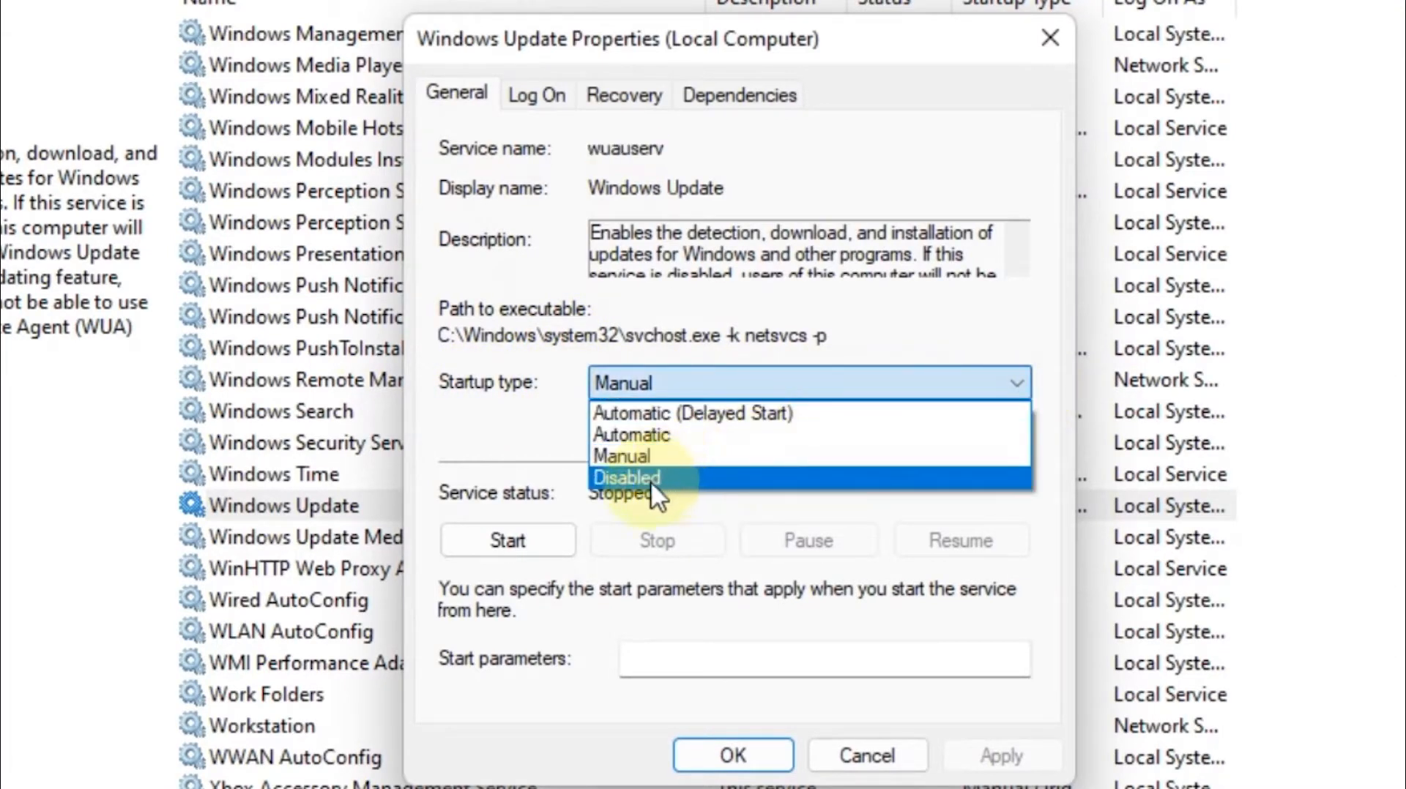
pyautogui.click(628, 477)
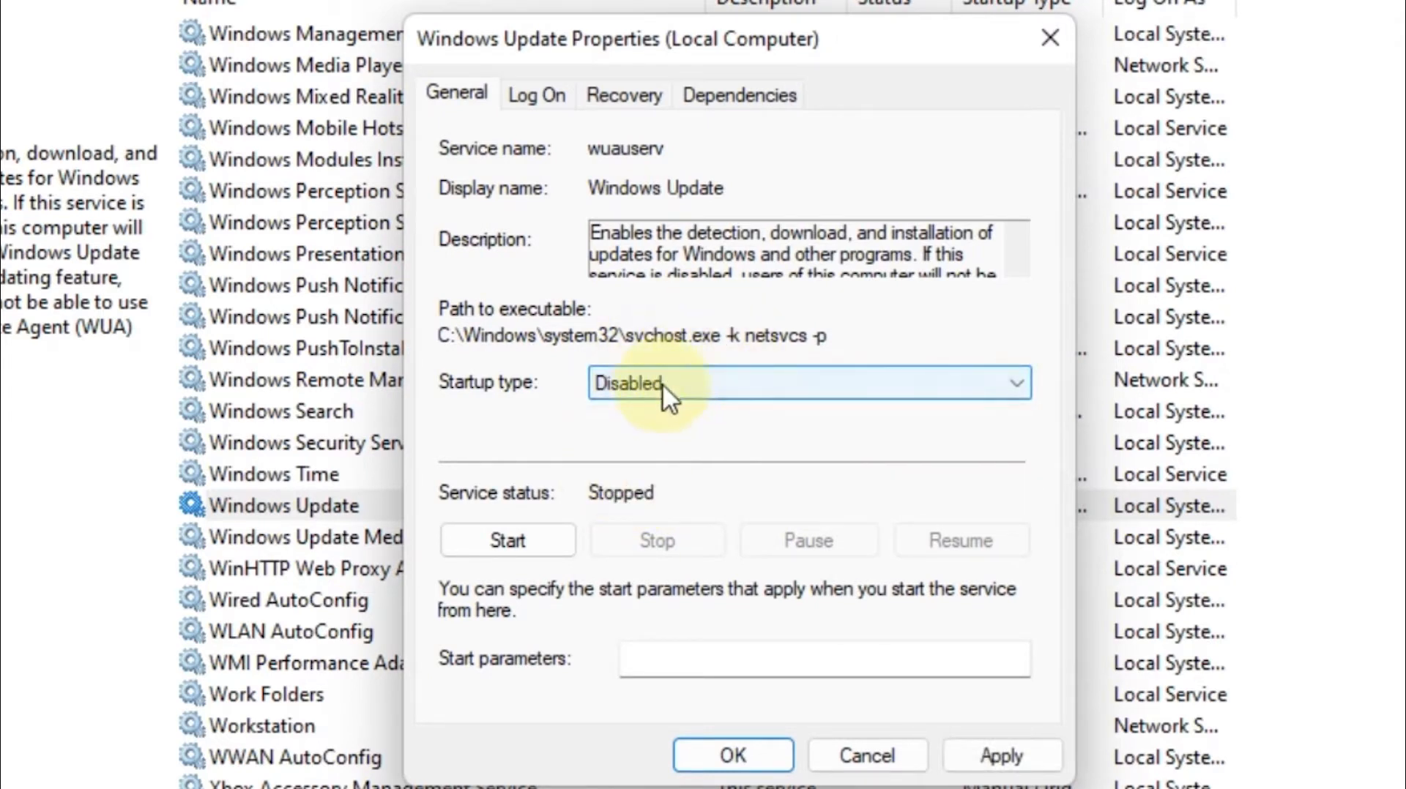
pyautogui.click(1003, 757)
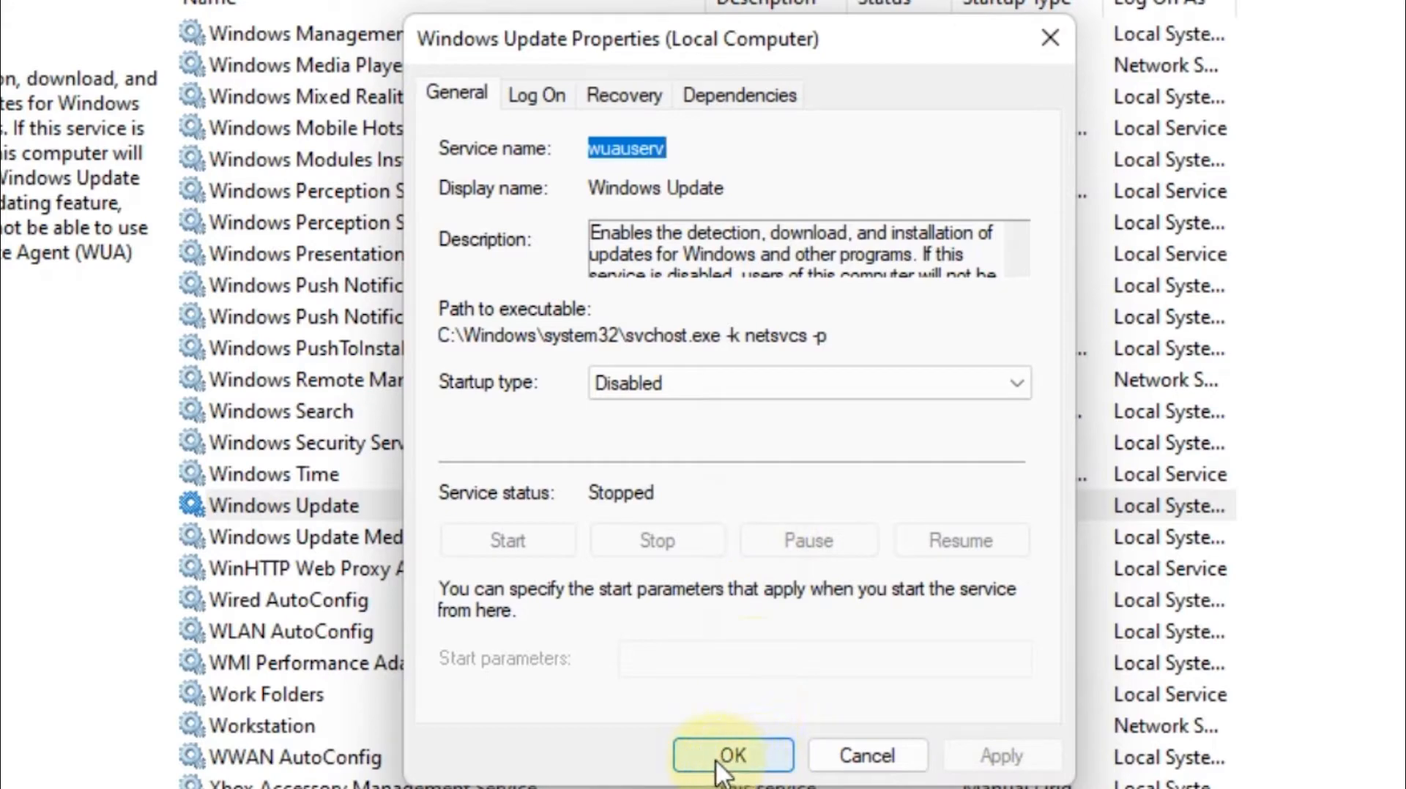
pyautogui.click(735, 758)
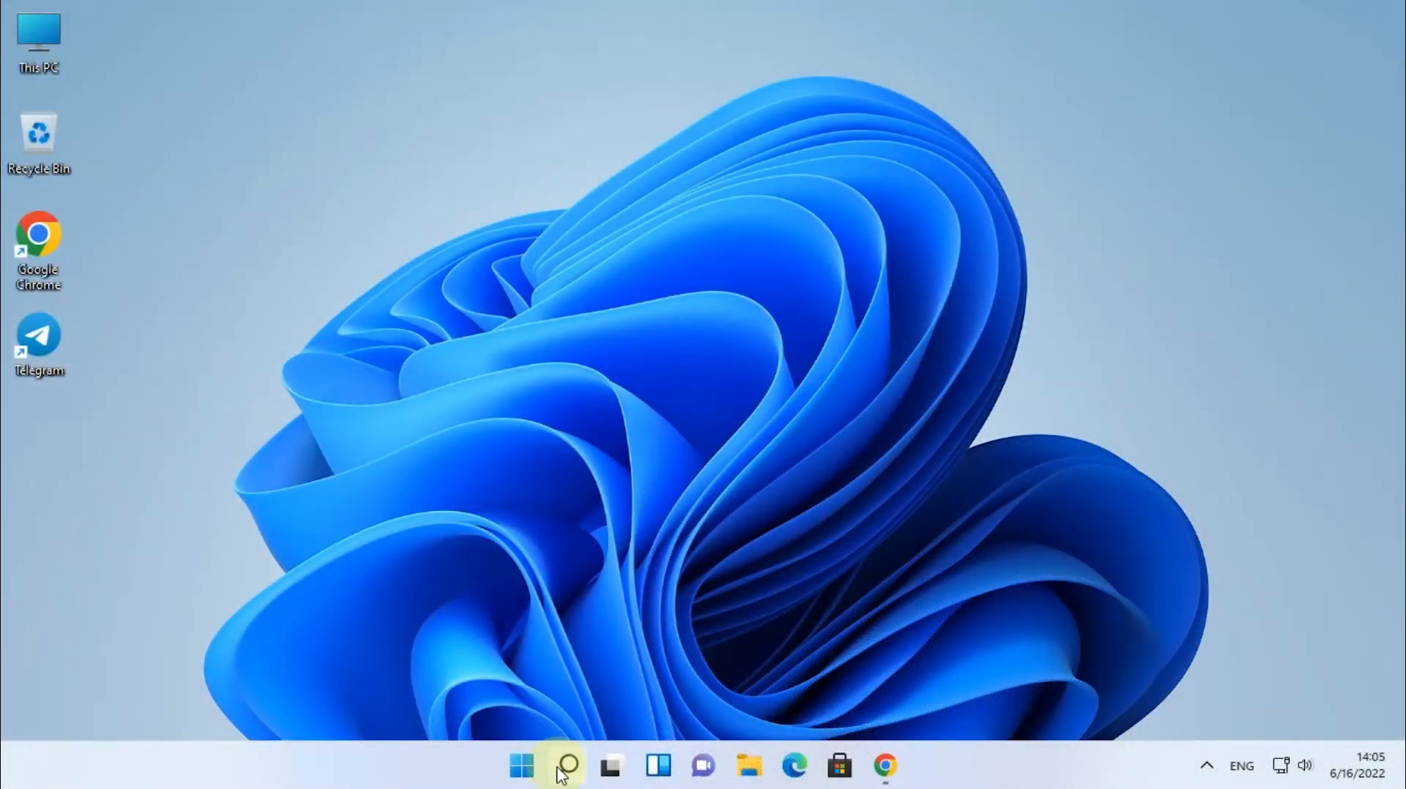
# Search Windows for "regedit" and open the Registry Editor.
pyautogui.click(568, 771)
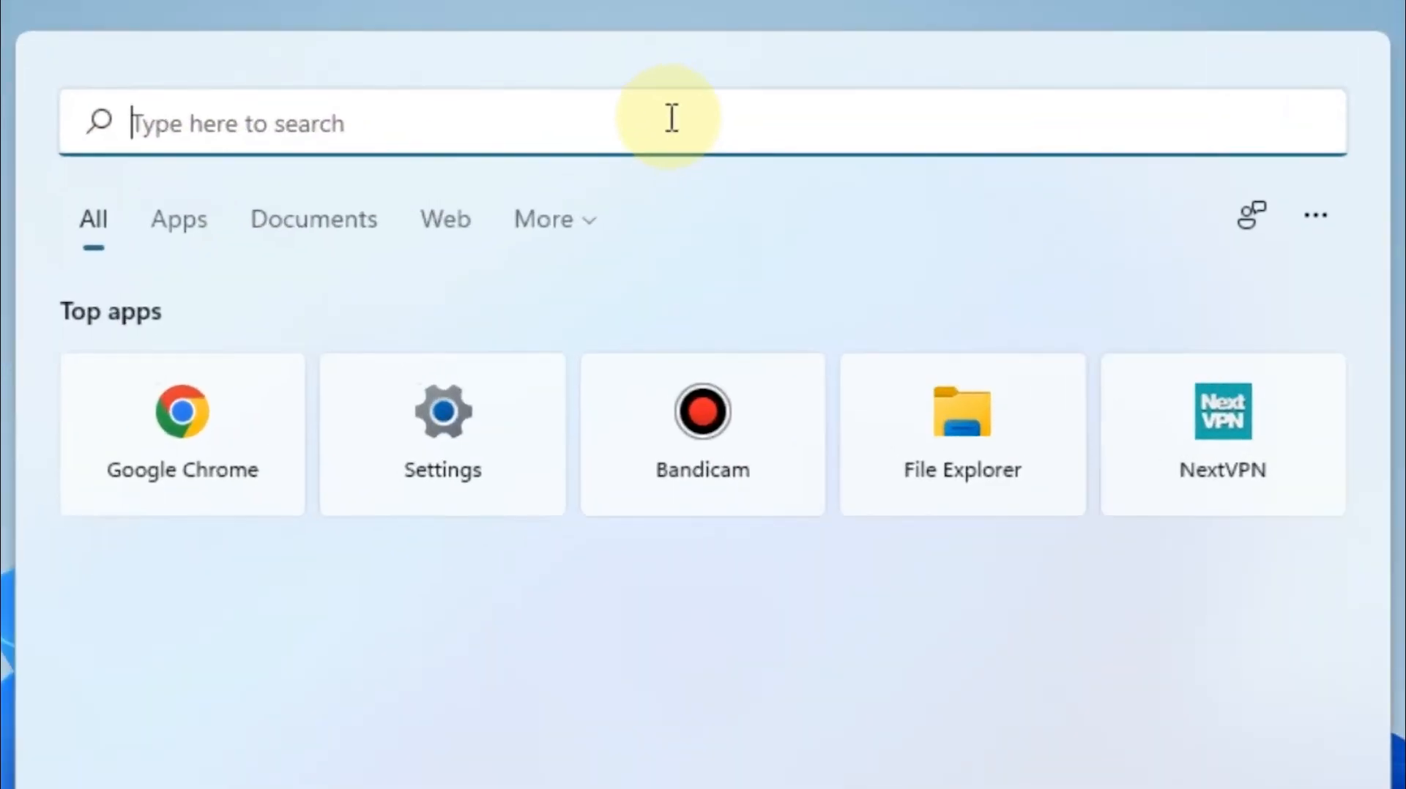
pyautogui.write('re')
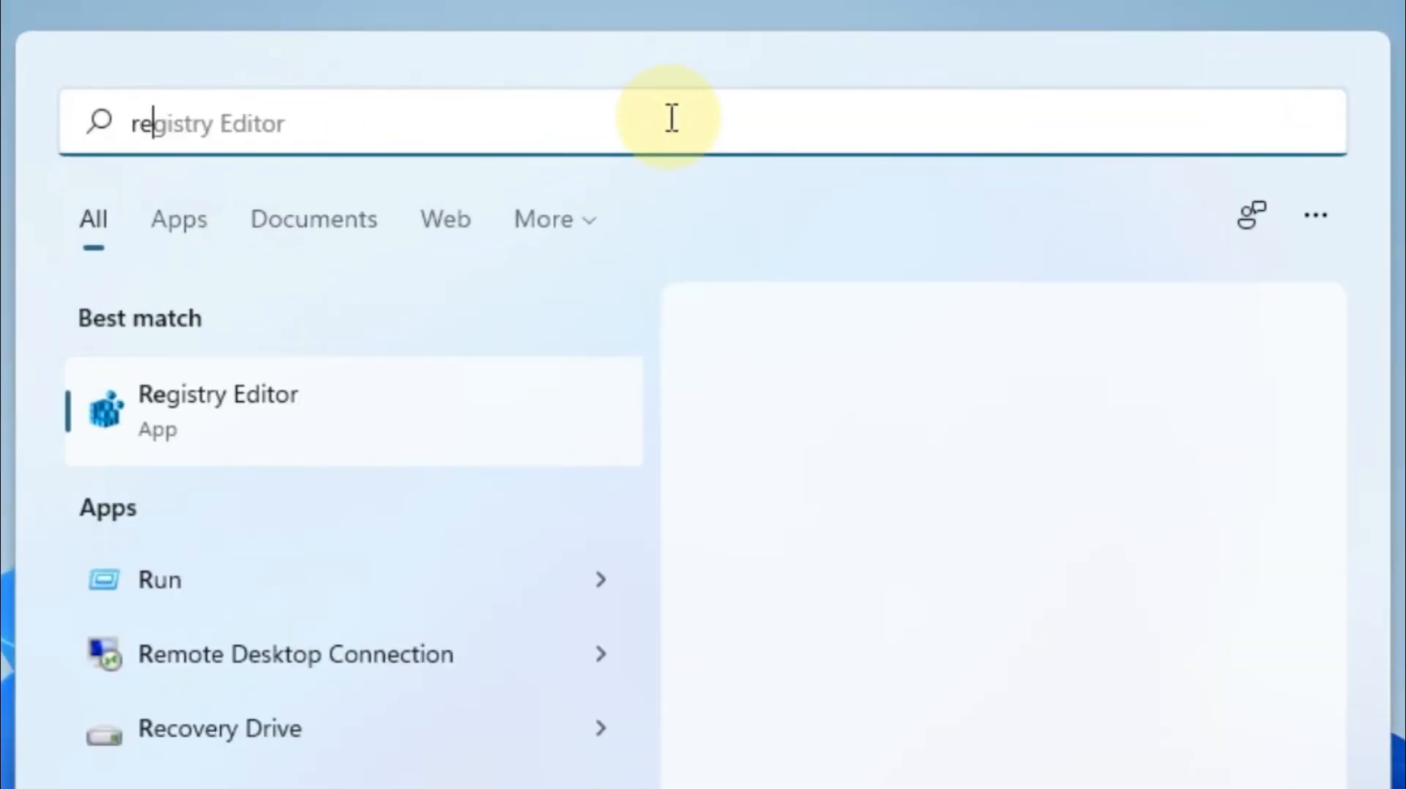
pyautogui.write('gedit')
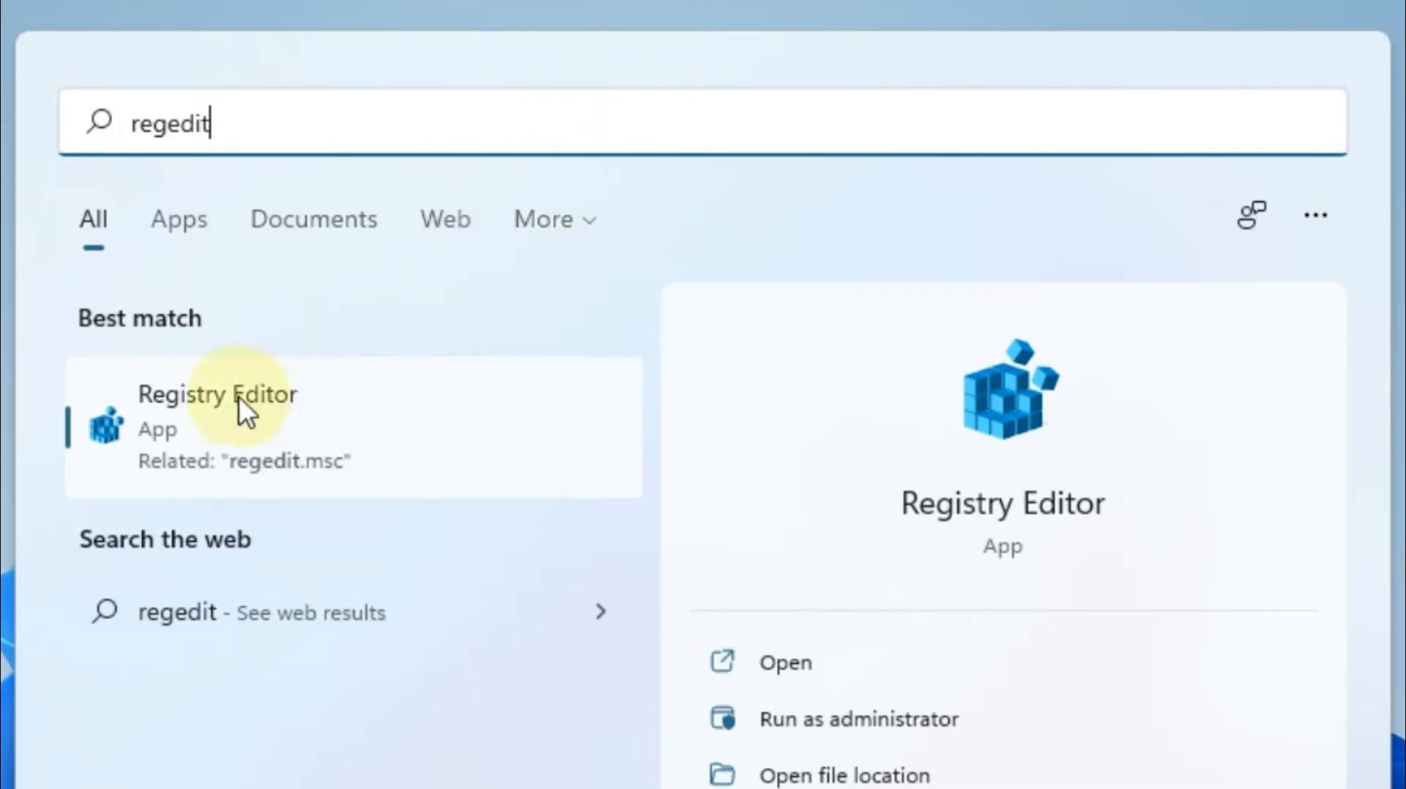
pyautogui.click(190, 399)
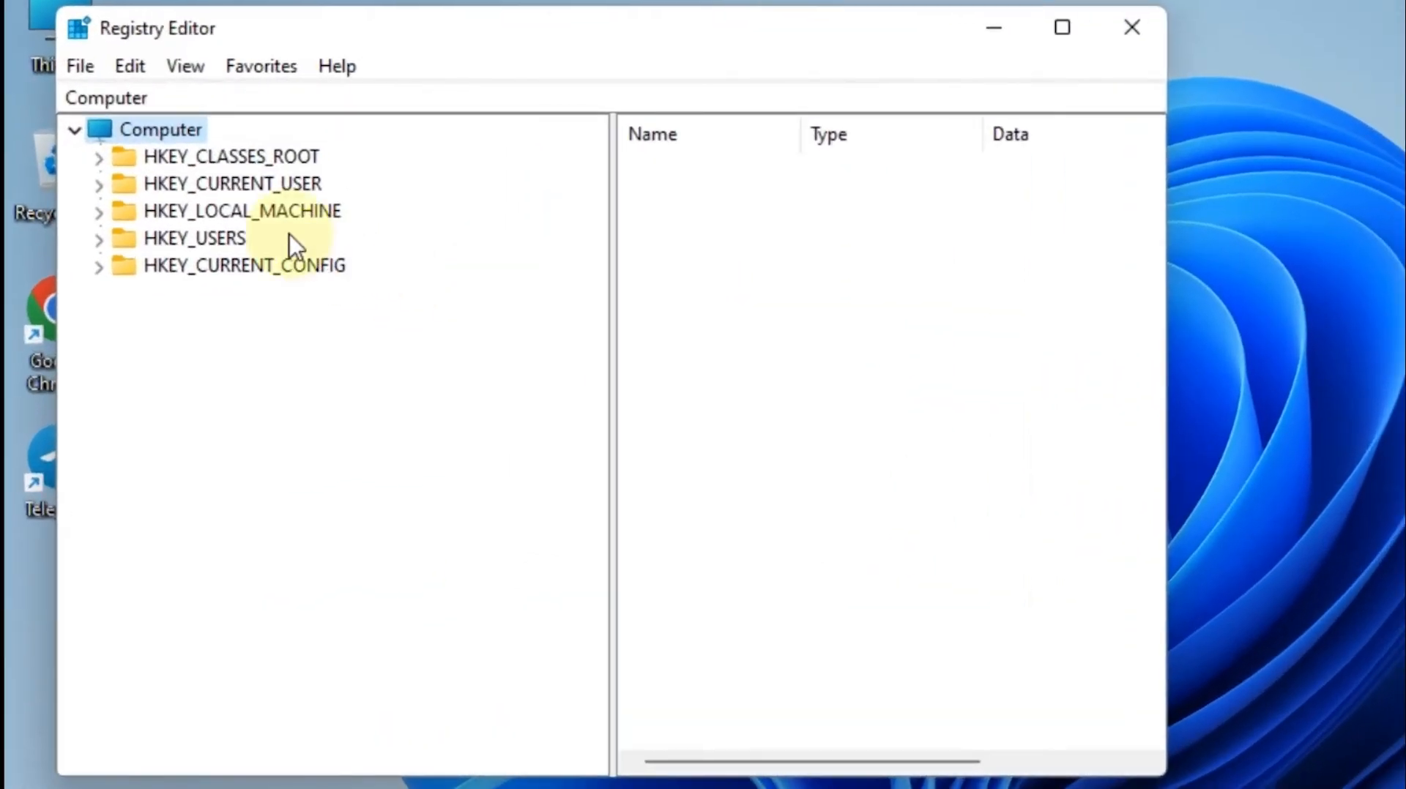
# Navigate to the registry key HKEY_LOCAL_MACHINE\SOFTWARE\Policies\Microsoft\Windows.
pyautogui.click(205, 213)
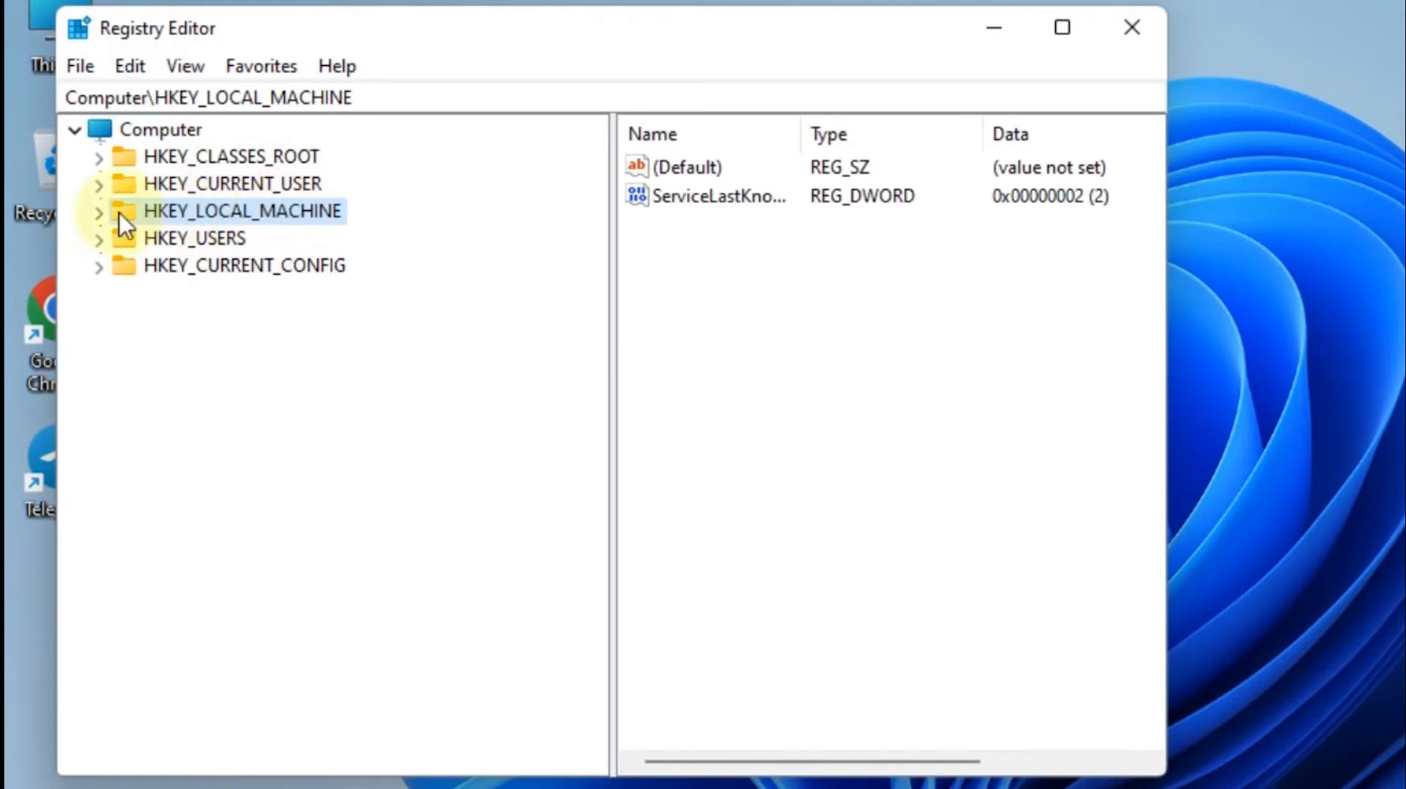
pyautogui.click(99, 212)
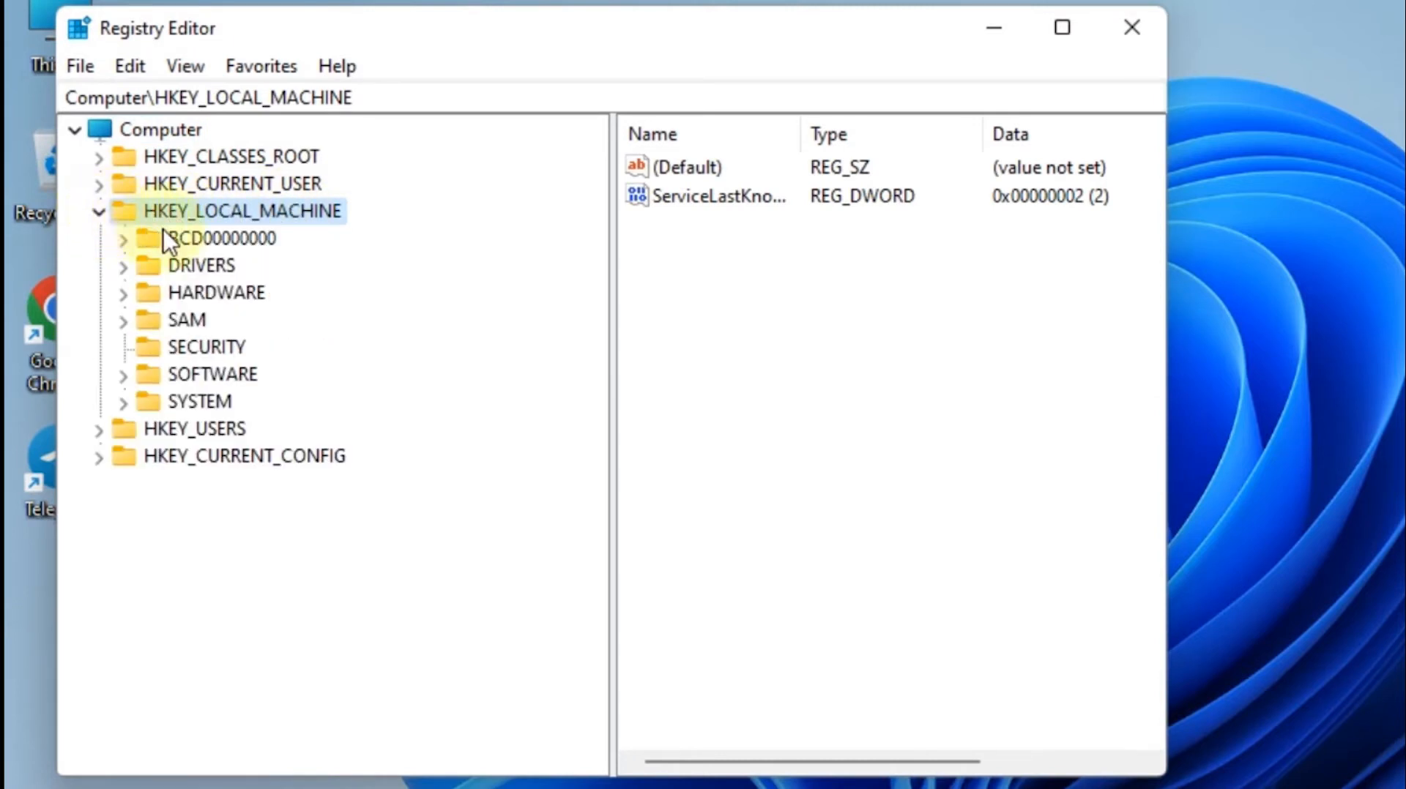
pyautogui.click(195, 371)
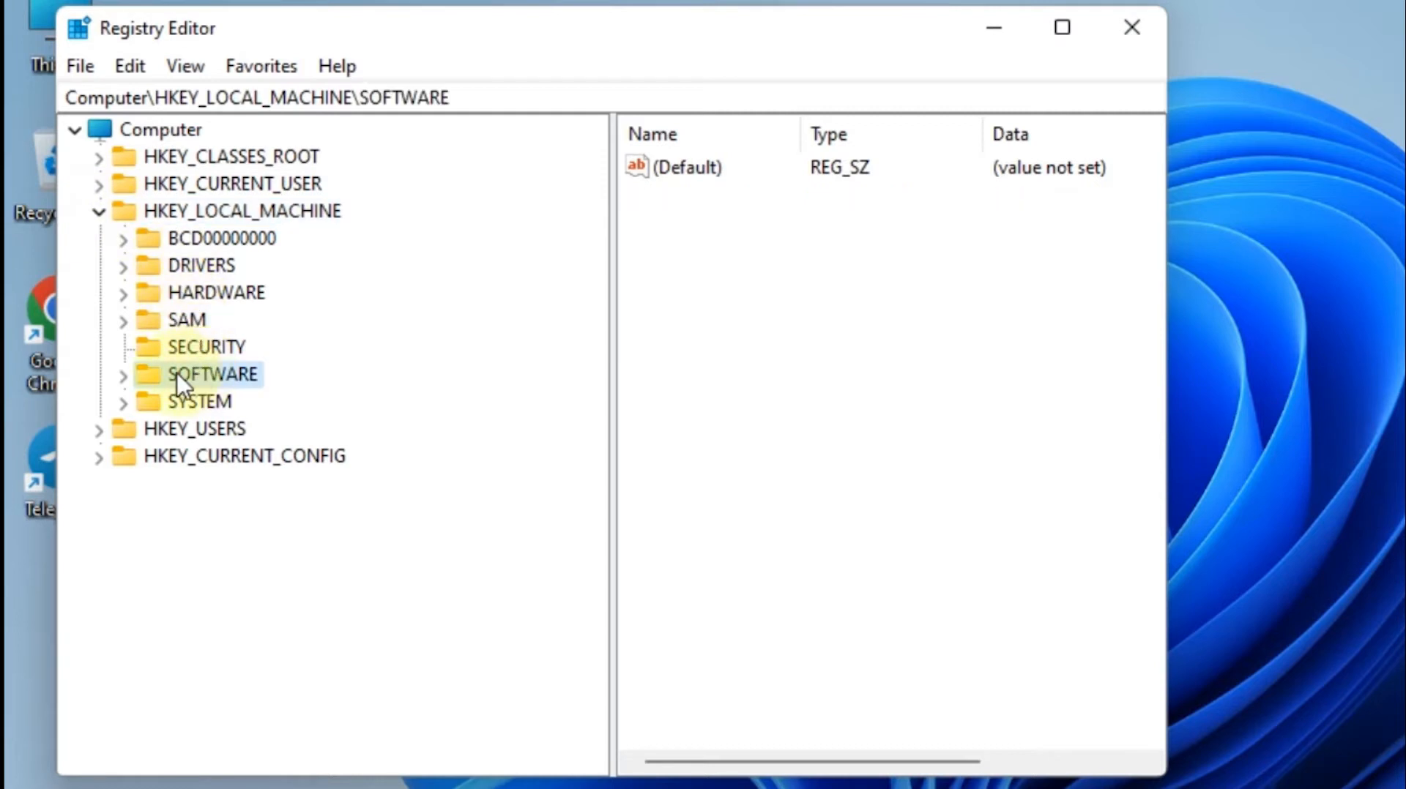
pyautogui.click(123, 376)
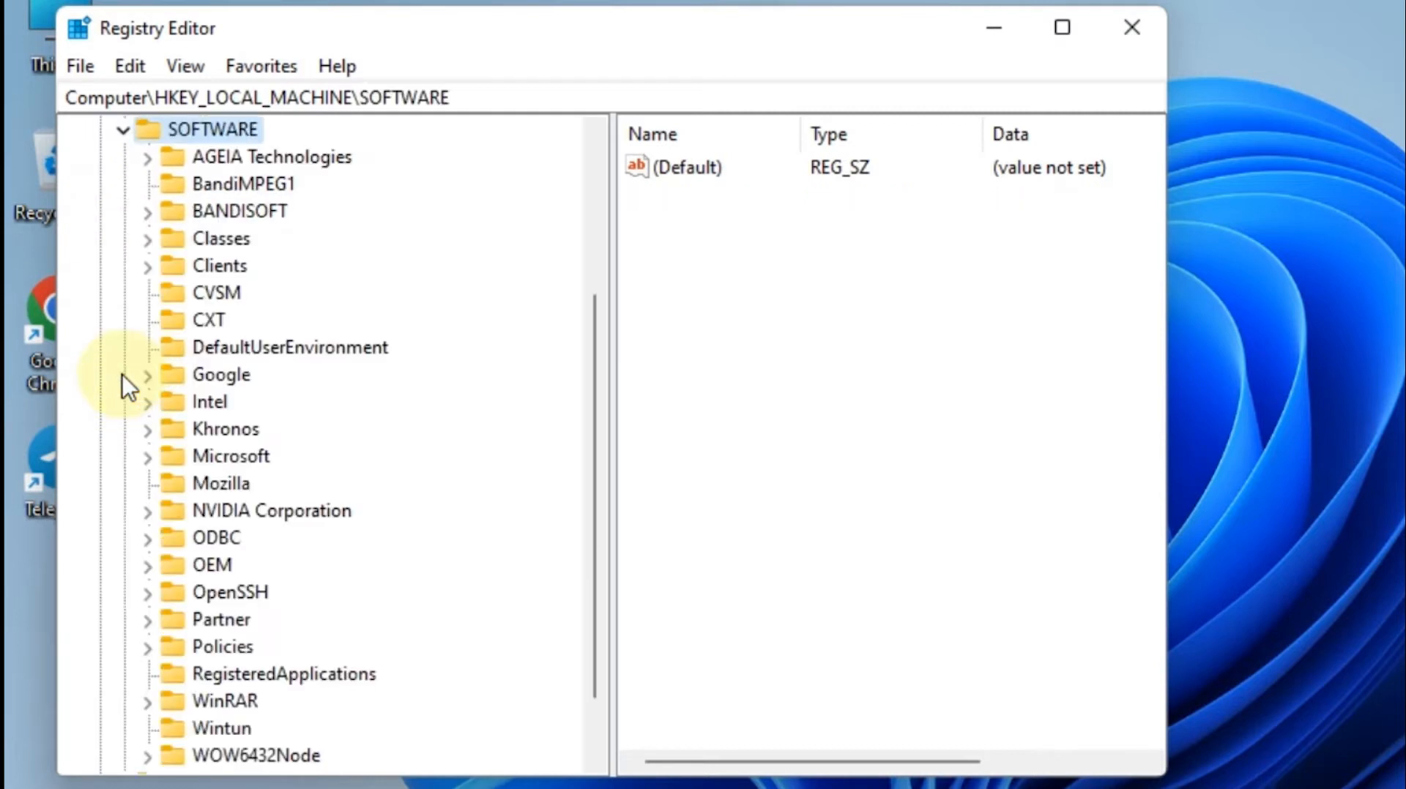
pyautogui.click(221, 649)
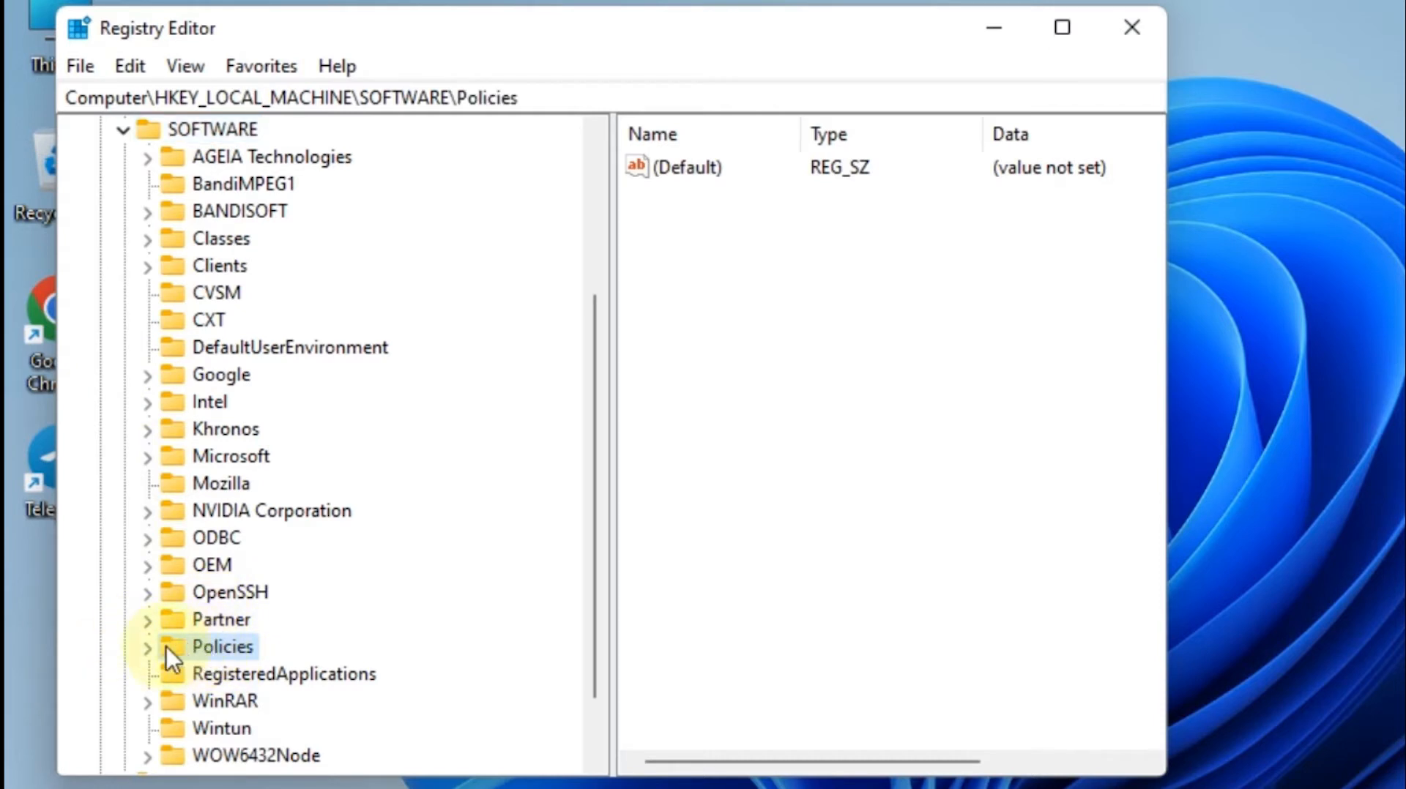
pyautogui.click(144, 647)
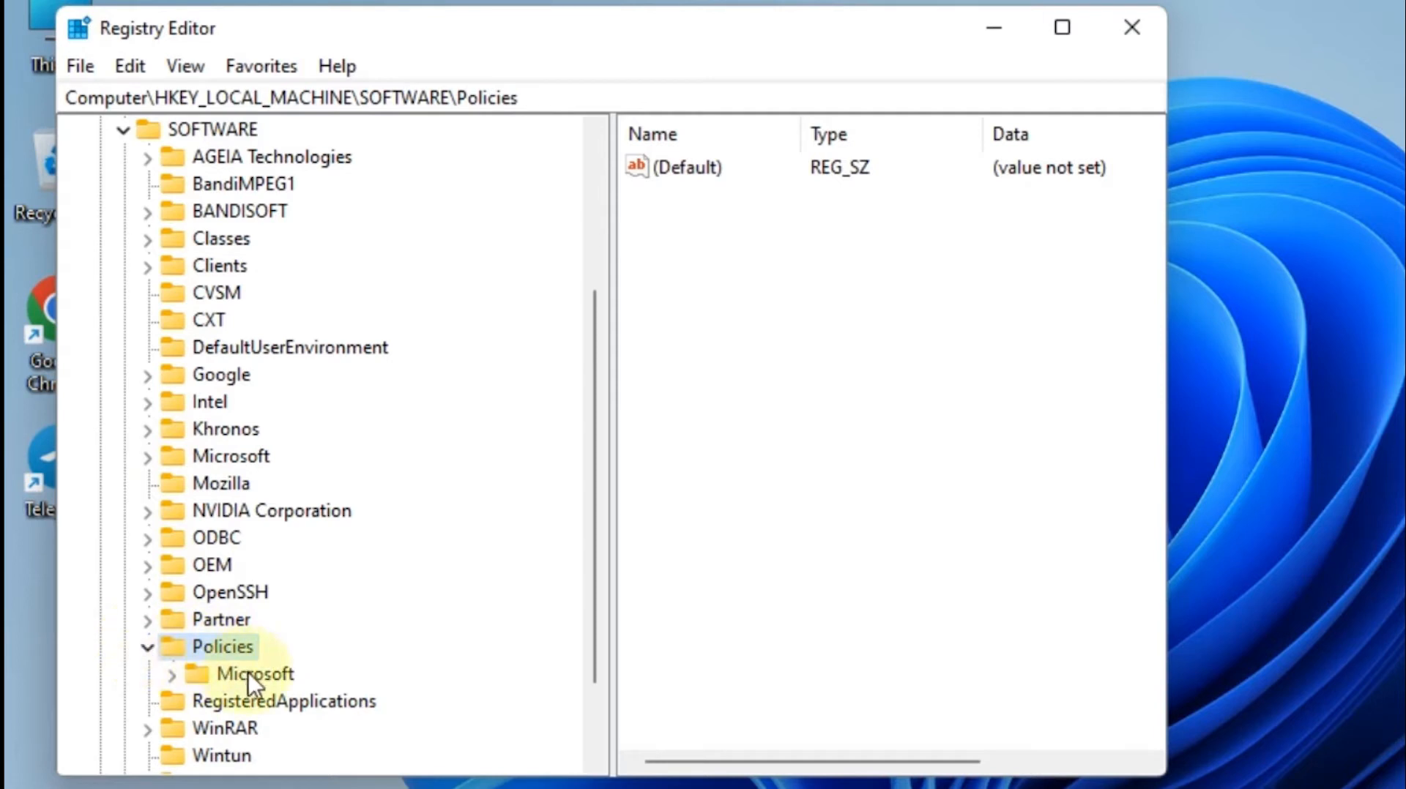
pyautogui.click(248, 674)
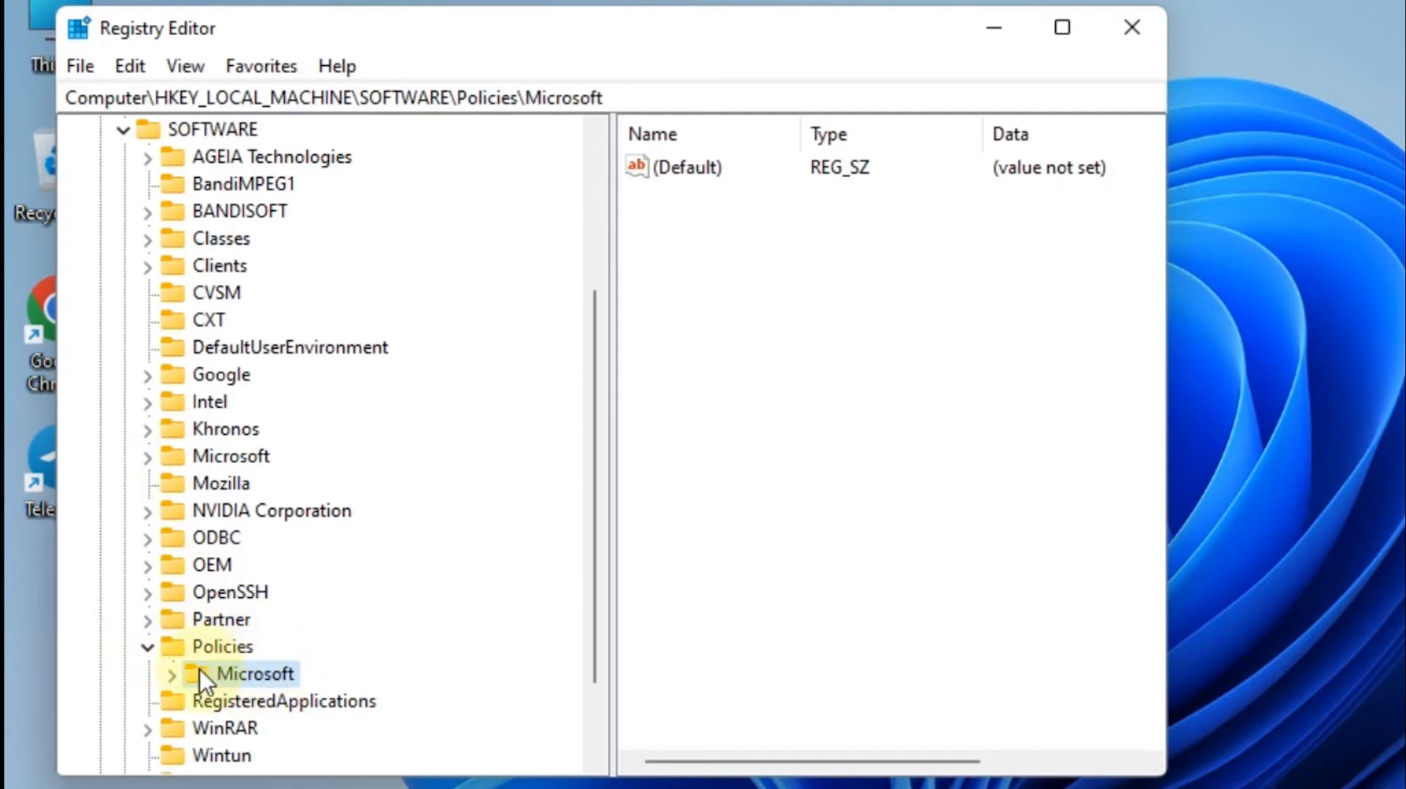
pyautogui.click(175, 674)
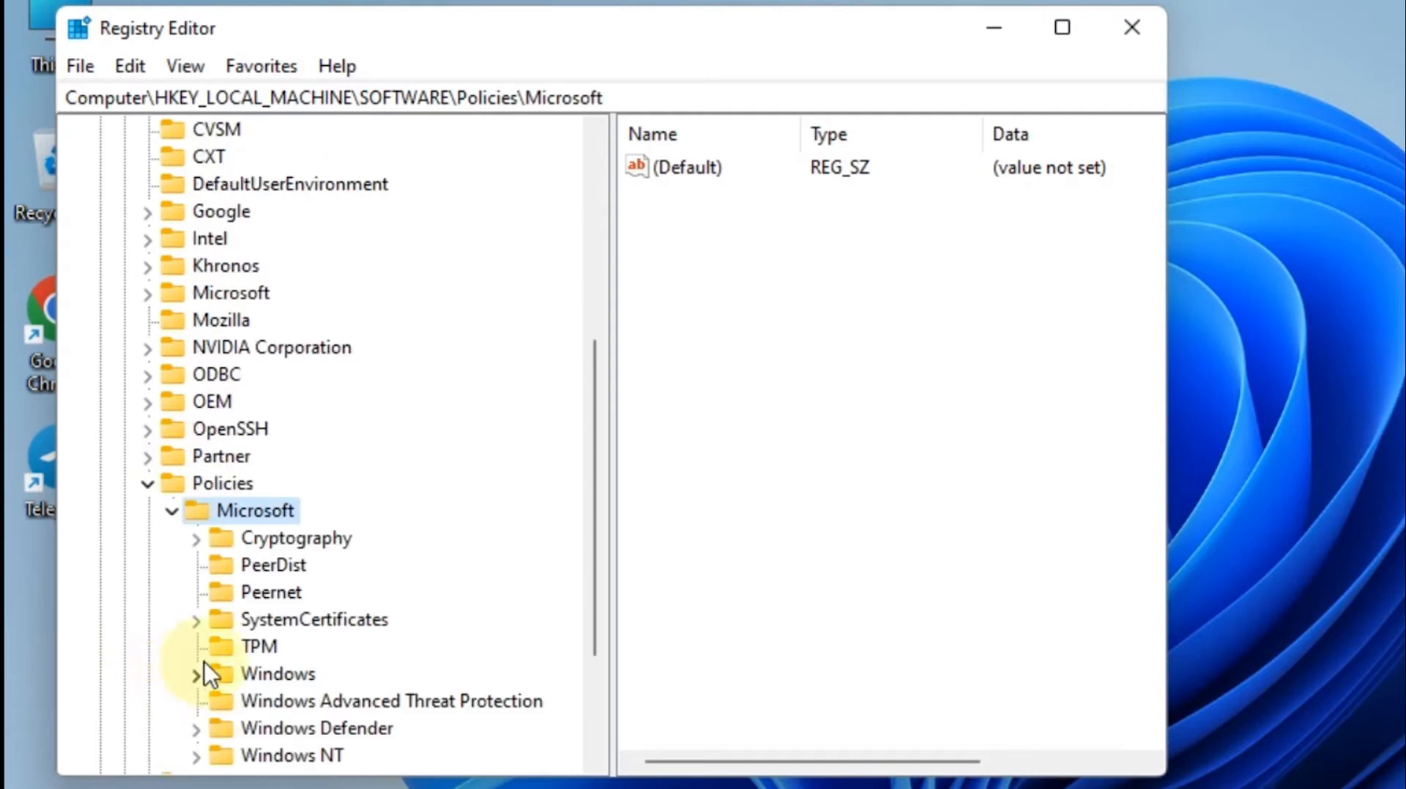
pyautogui.click(277, 673)
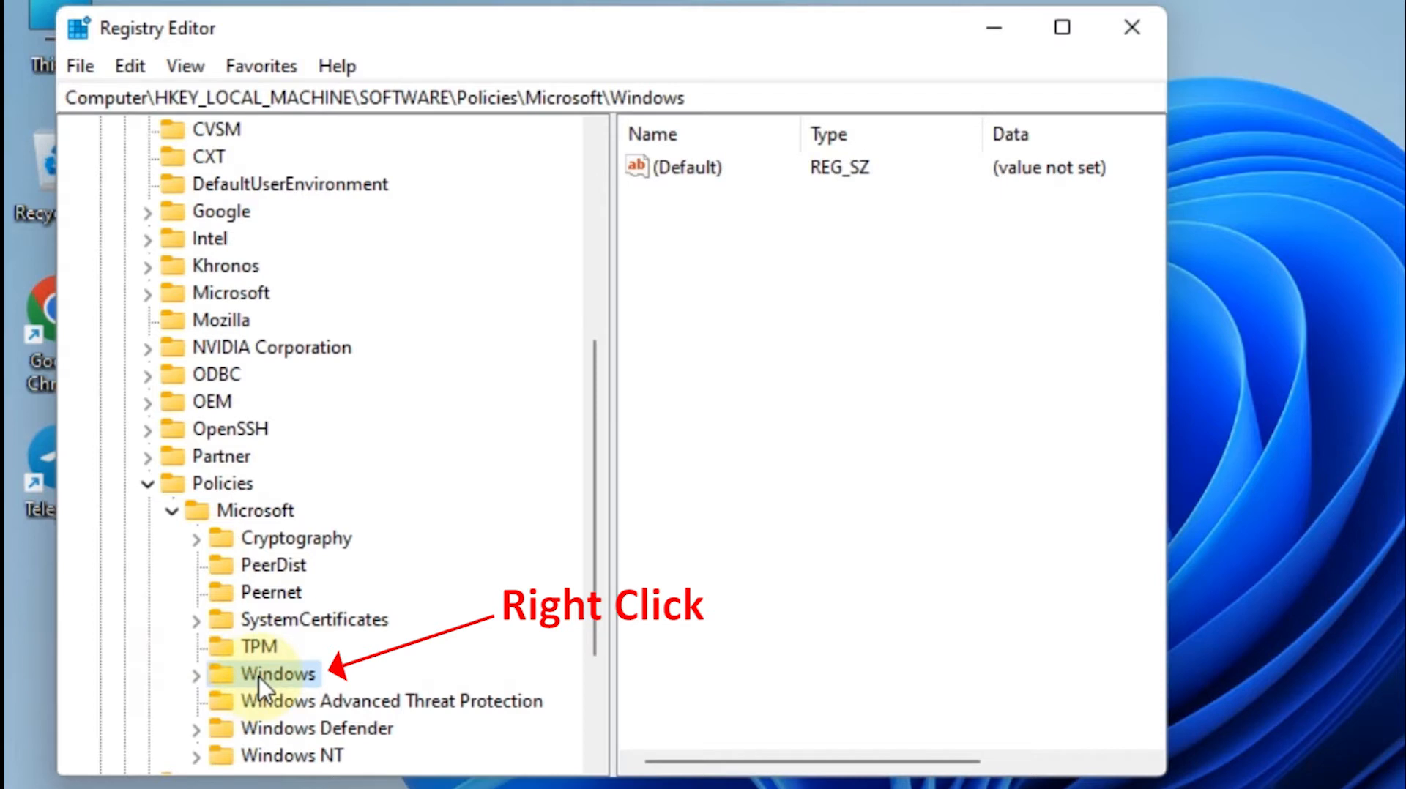
# Create a new key named WindowsUpdate under the Windows policies key.
pyautogui.rightClick(259, 678)
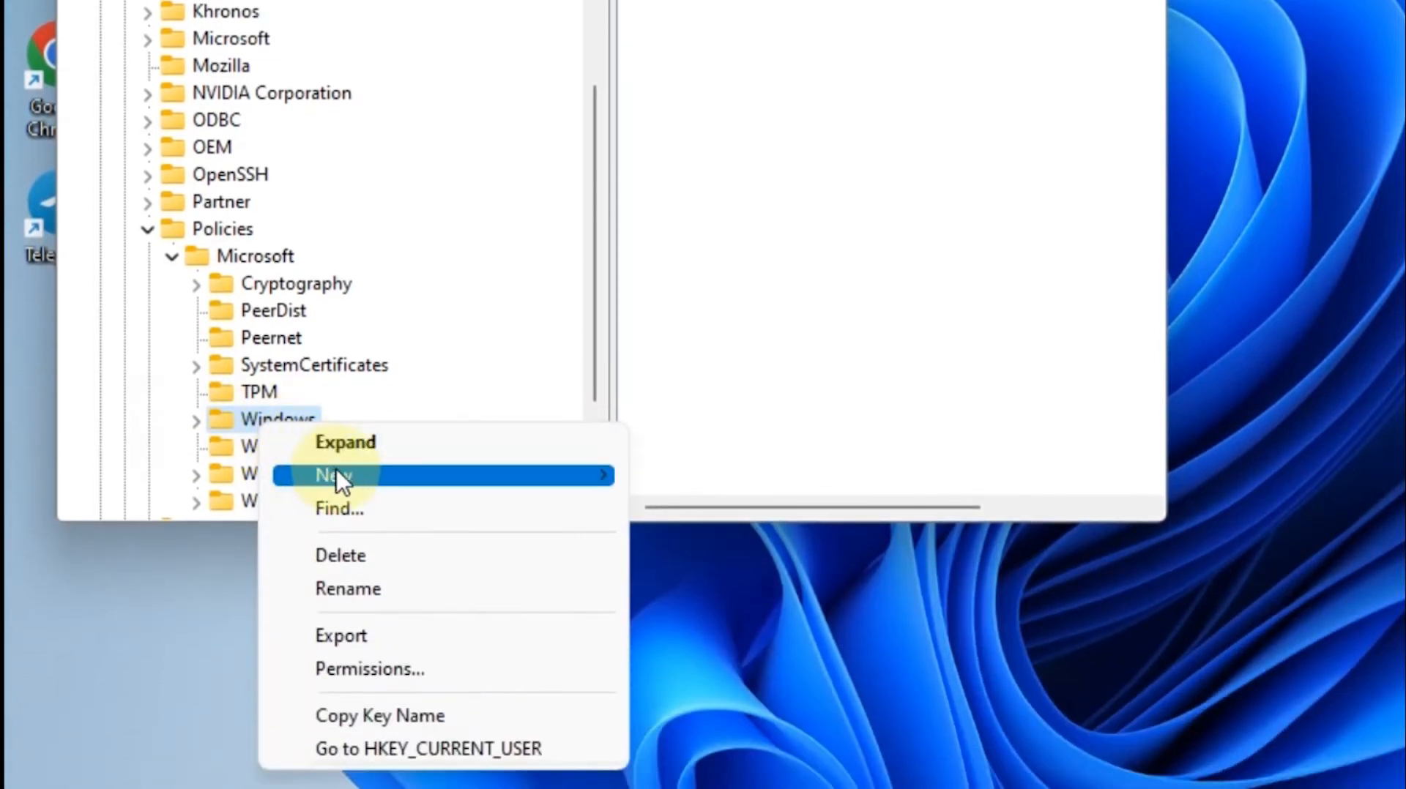
pyautogui.moveTo(366, 473)
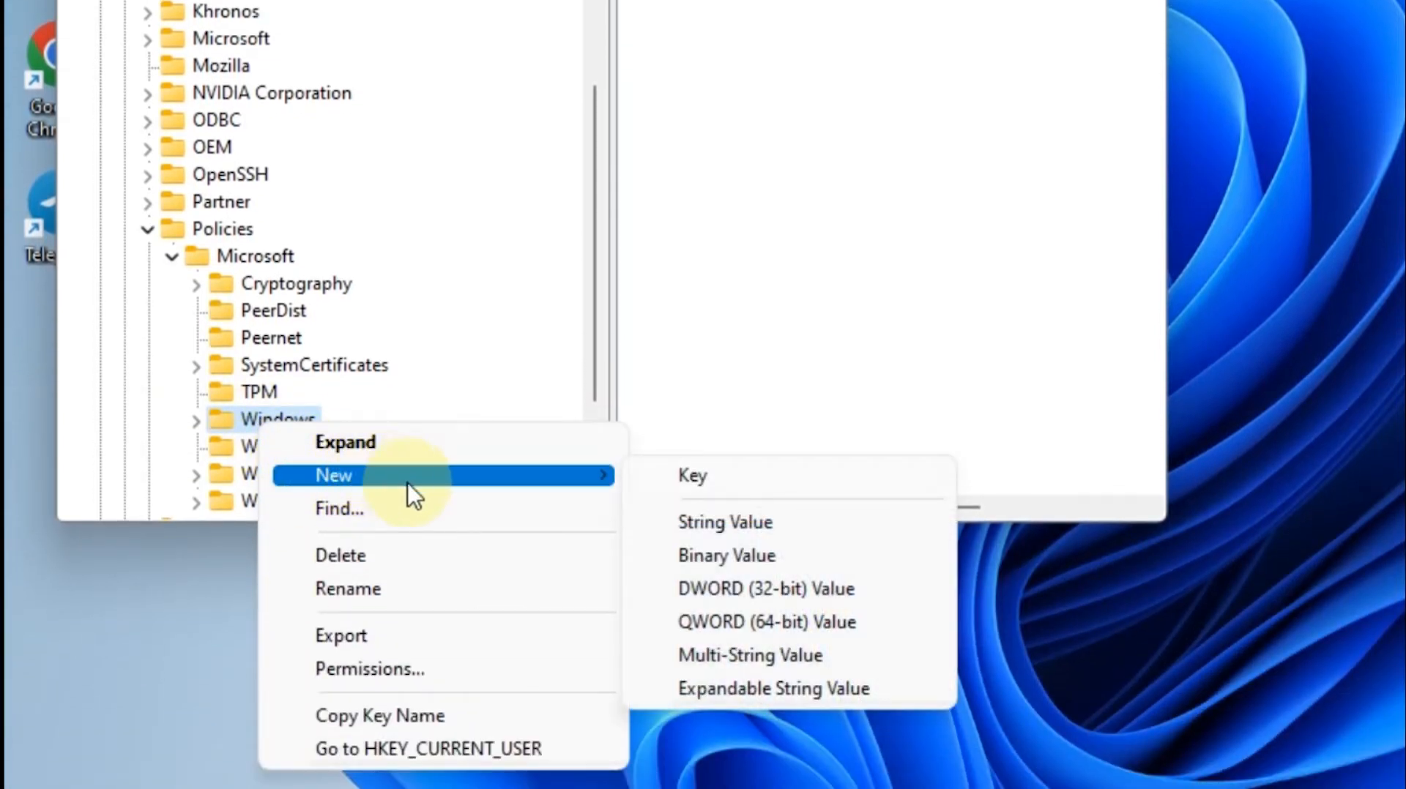
pyautogui.click(688, 483)
pyautogui.write('Win')
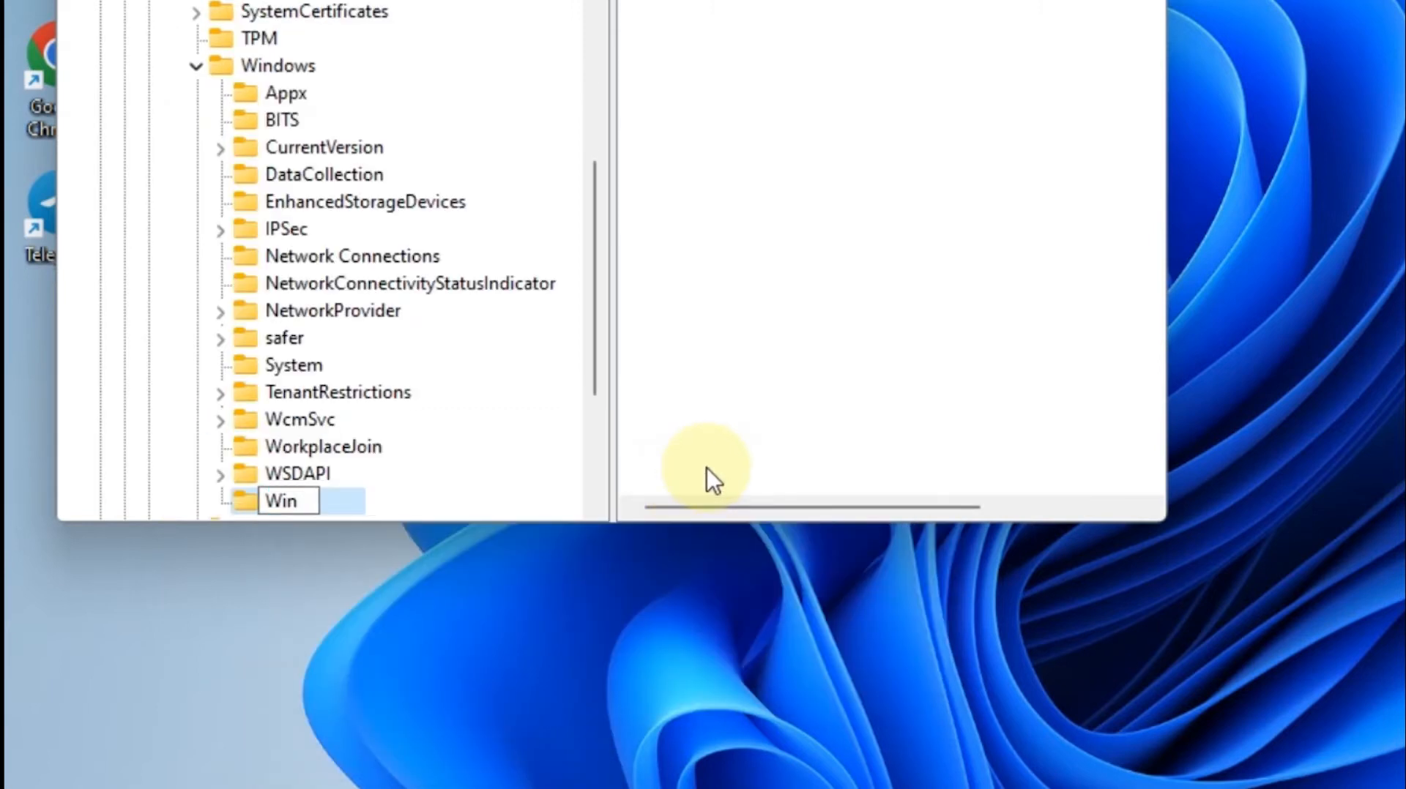
pyautogui.write('dowsUpdate')
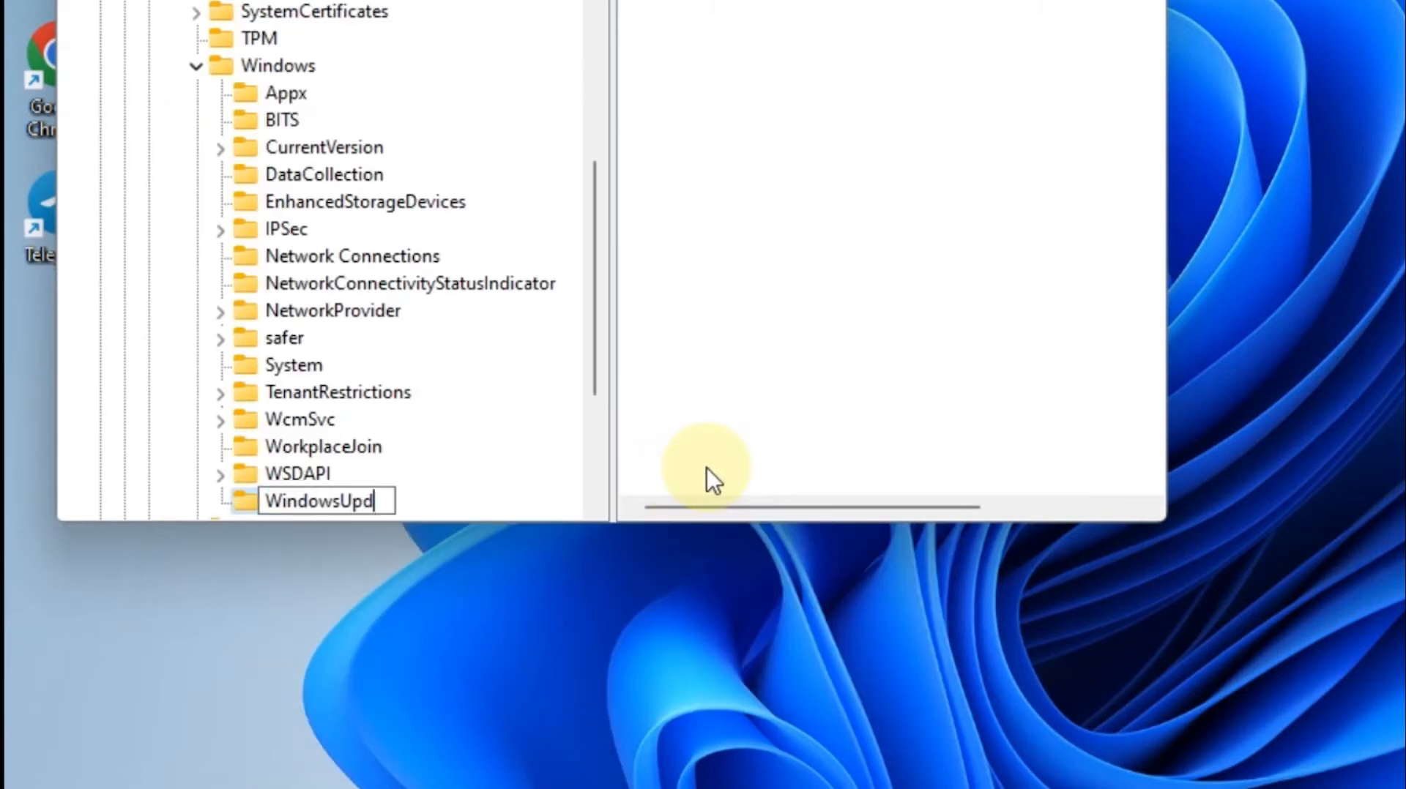
pyautogui.press('Return')
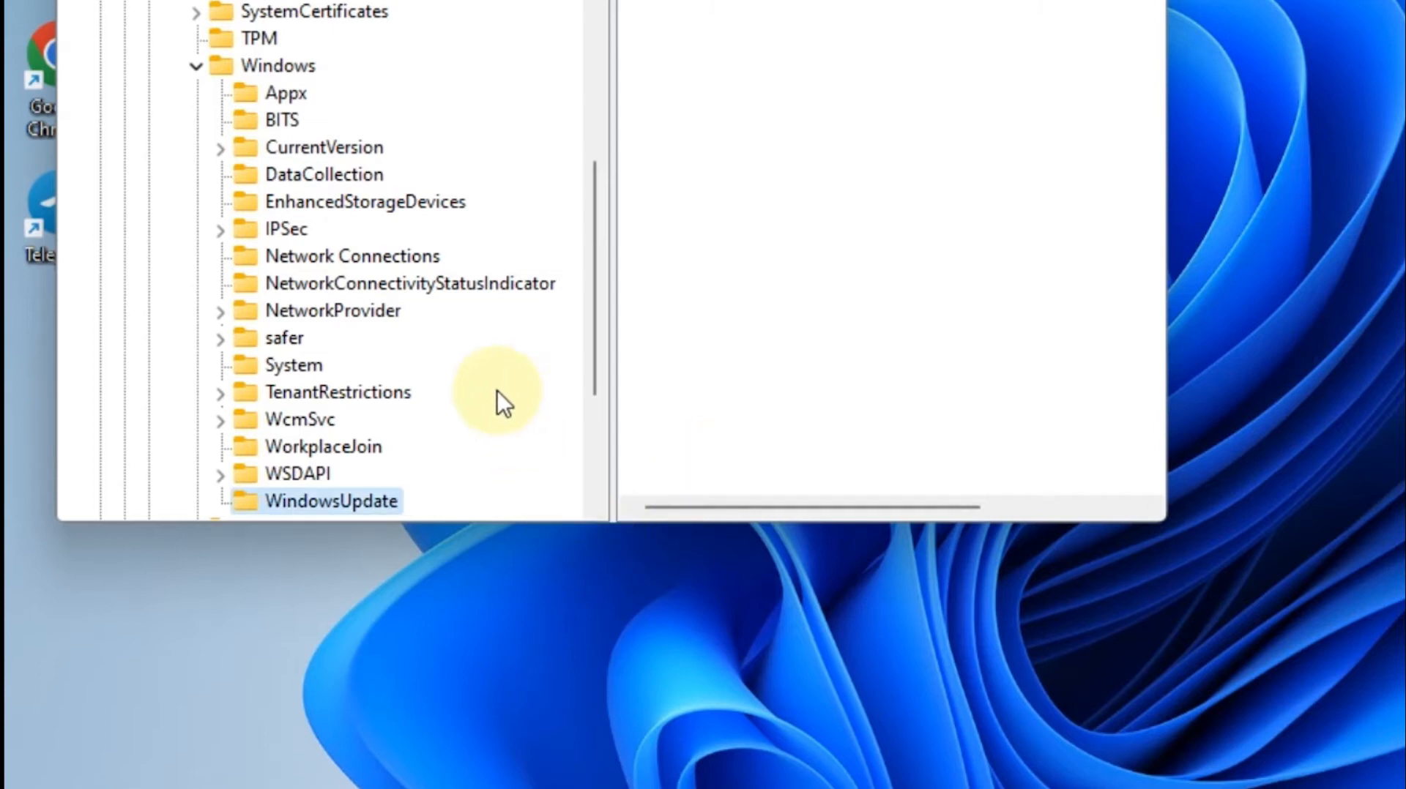
# Create a new subkey named AU inside the WindowsUpdate key.
pyautogui.scroll(-2, 498, 391)
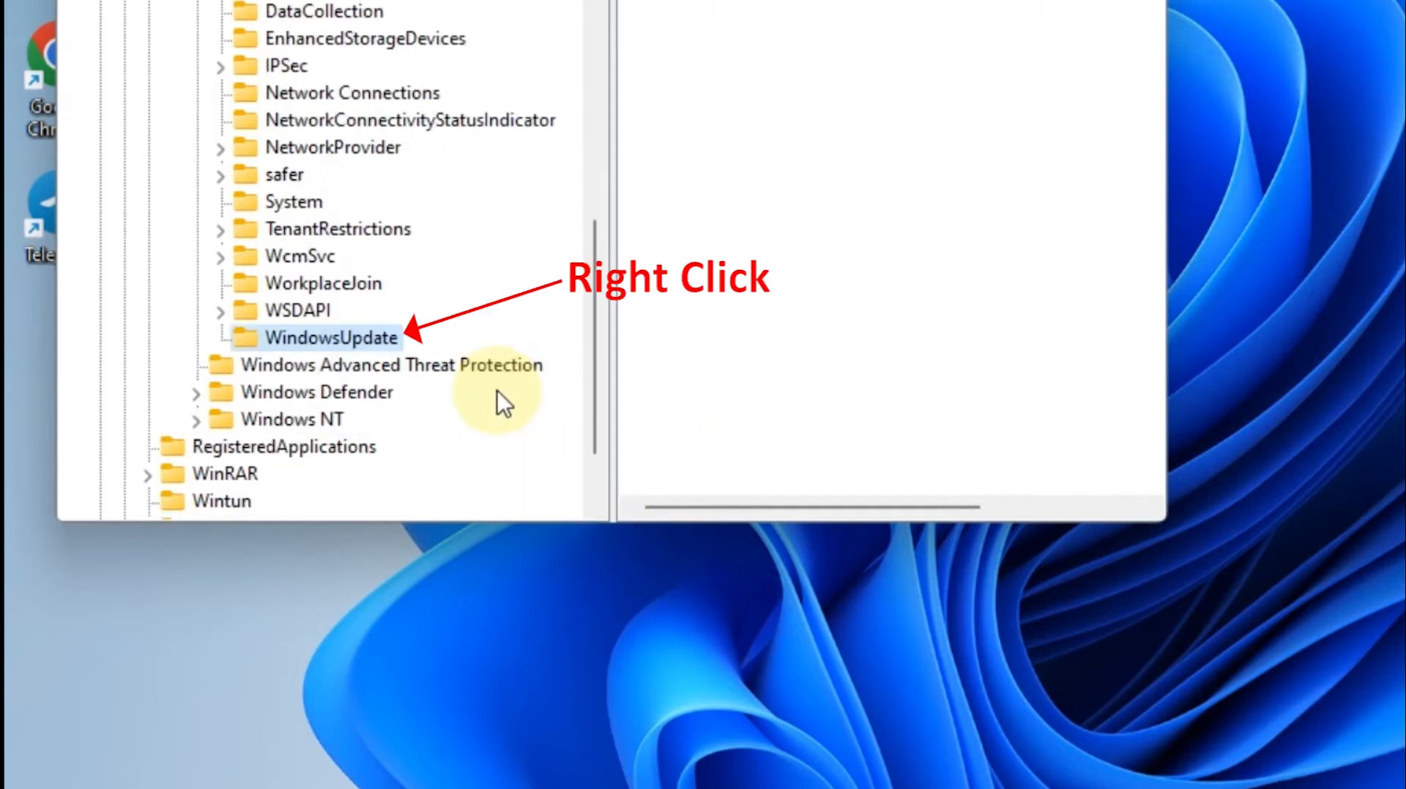
pyautogui.rightClick(319, 333)
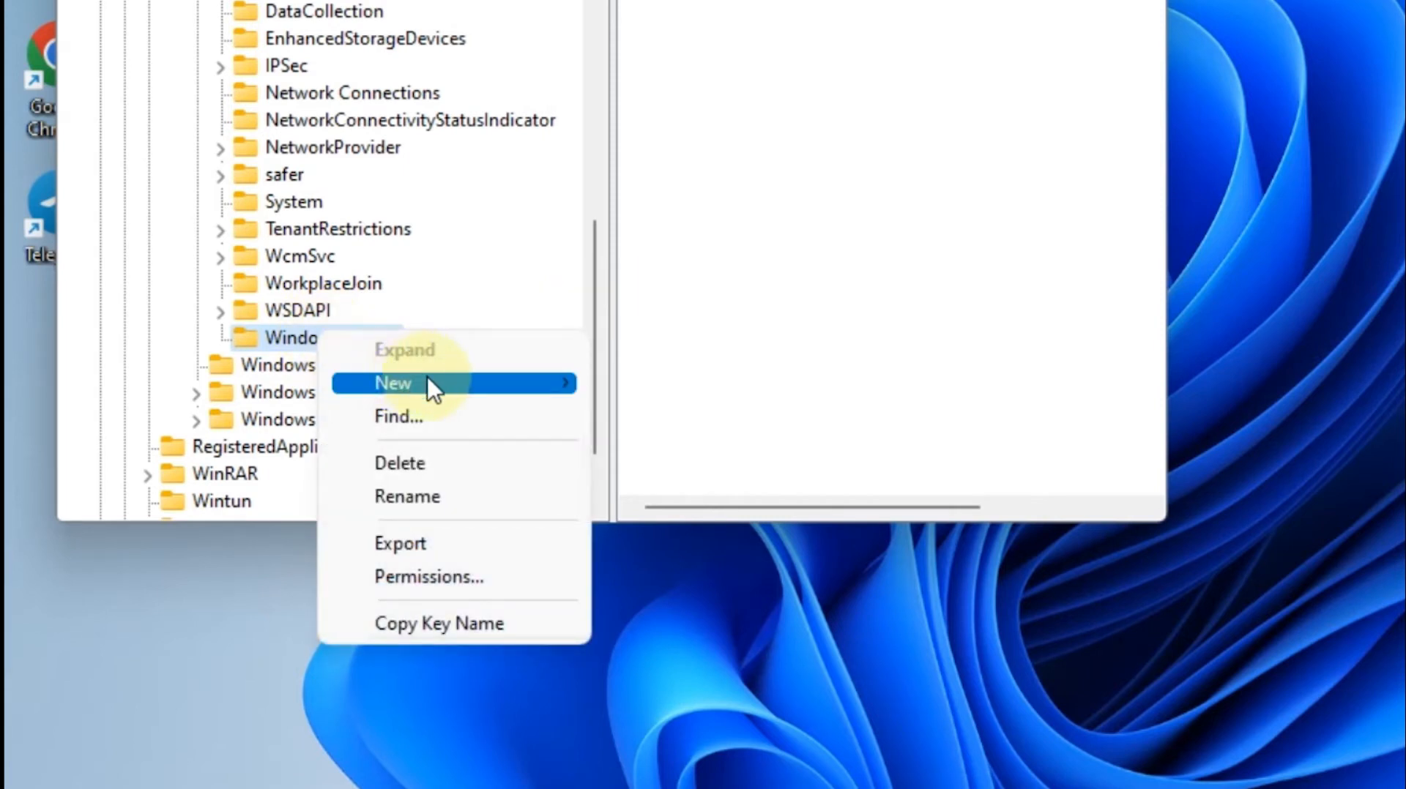
pyautogui.moveTo(494, 384)
pyautogui.click(659, 377)
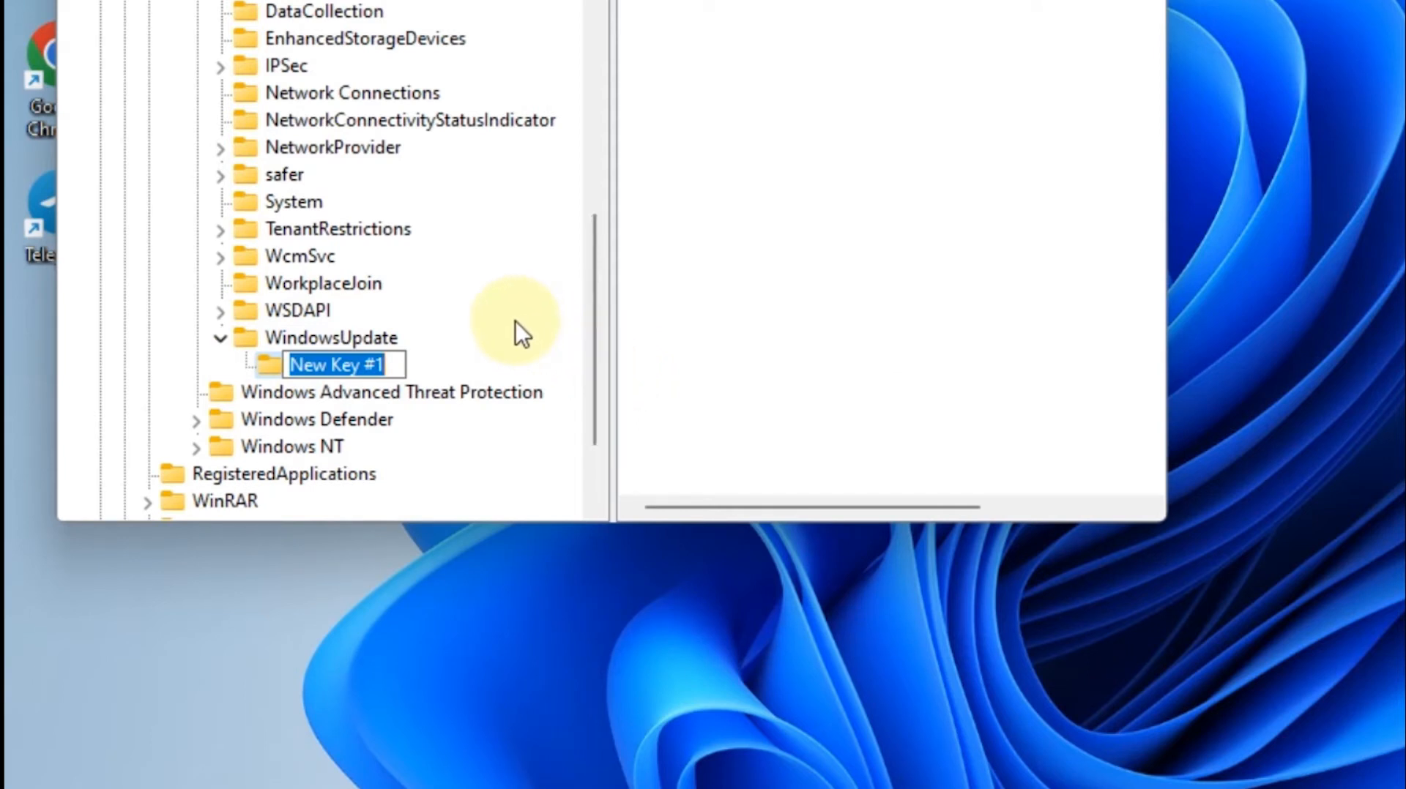
pyautogui.write('AU')
pyautogui.press('Return')
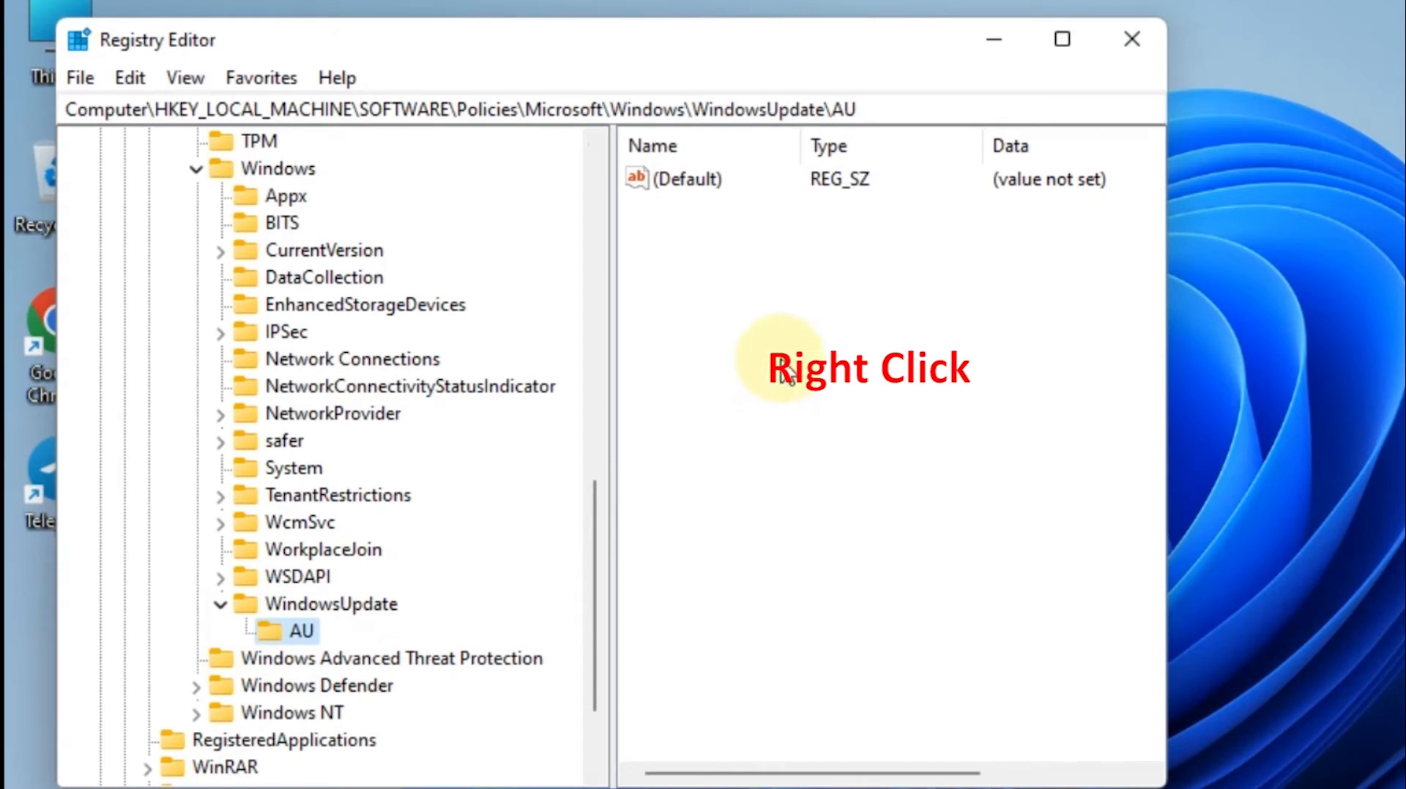
# Add a DWORD (32-bit) value named NoAutoUpdate to the AU key.
pyautogui.rightClick(781, 316)
pyautogui.moveTo(850, 331)
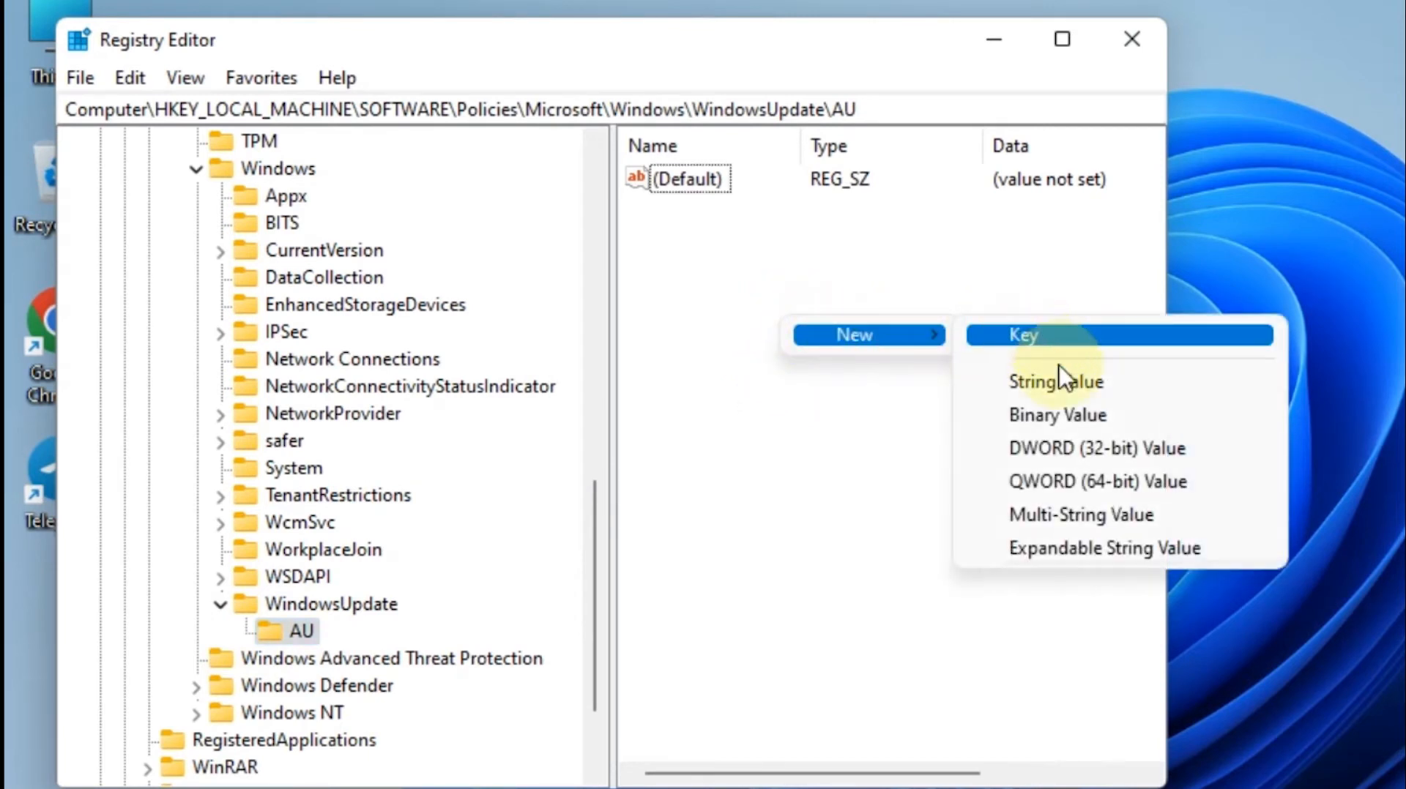
pyautogui.click(1094, 447)
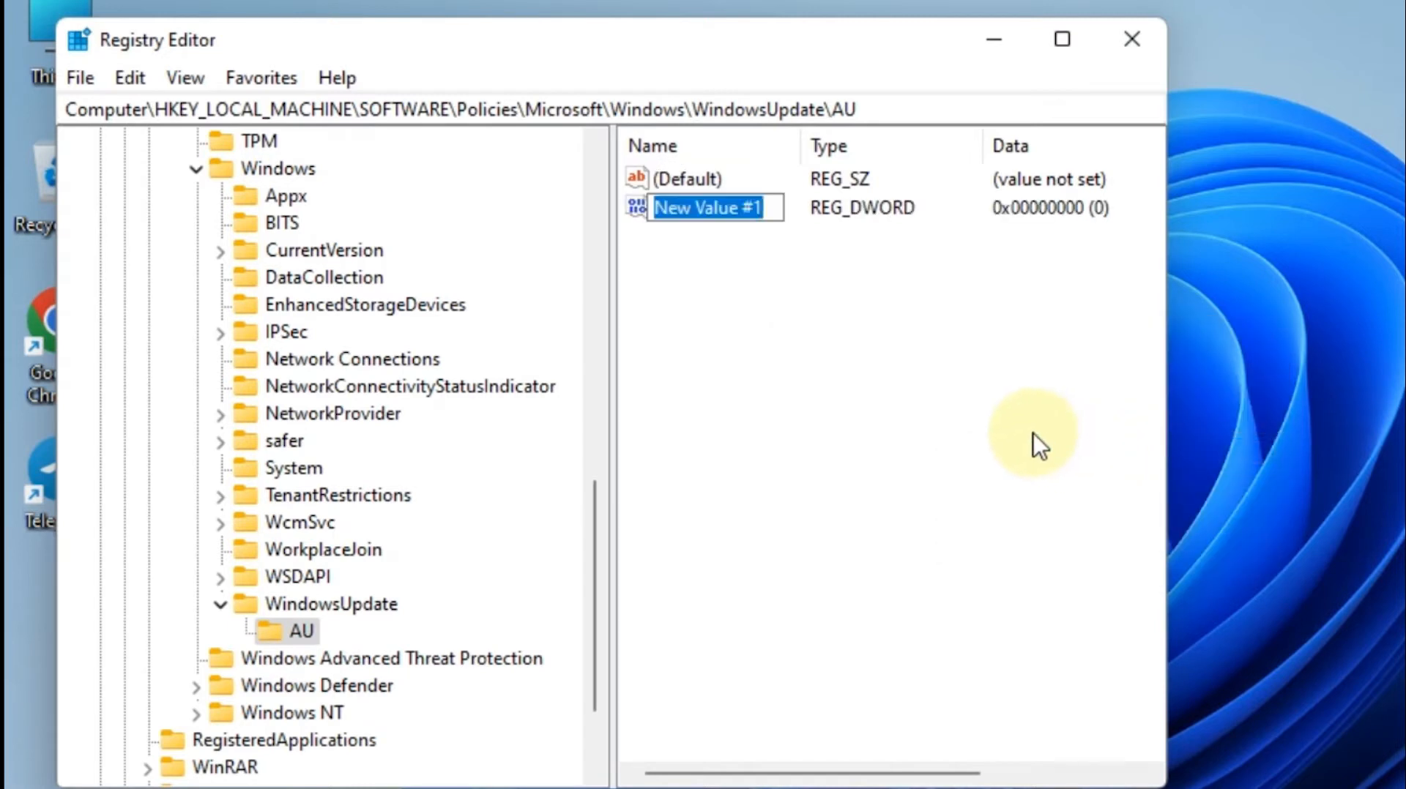
pyautogui.write('No')
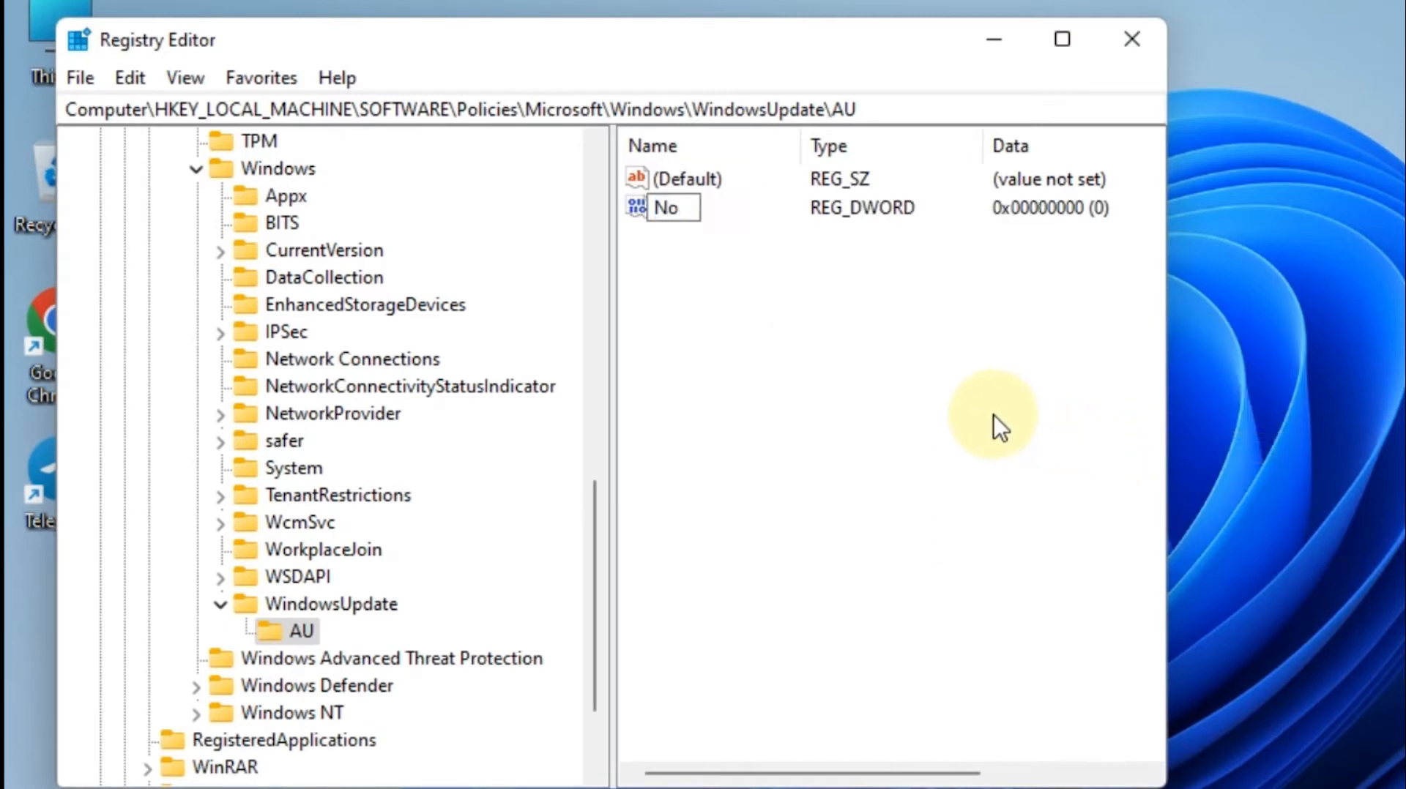
pyautogui.write('AutoUpdate')
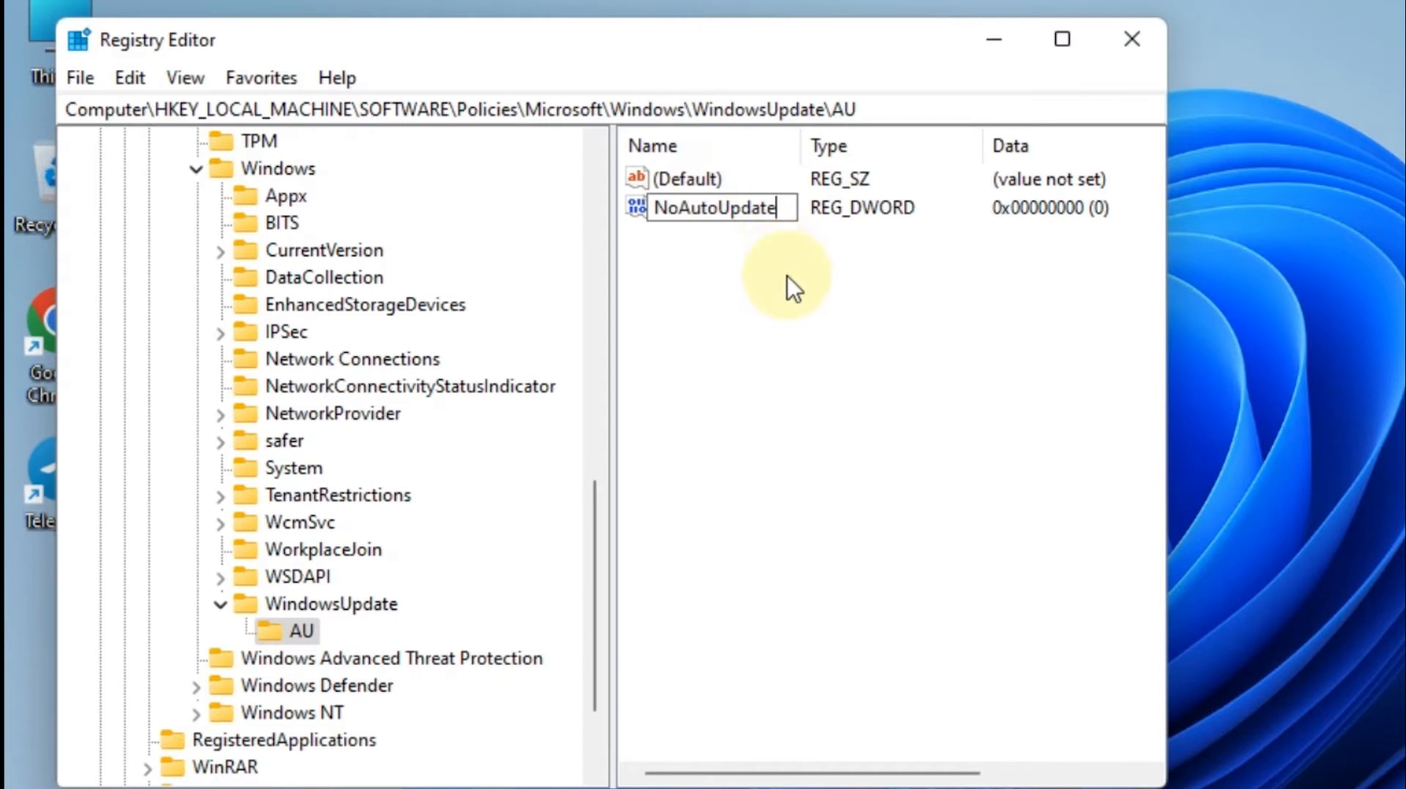
pyautogui.press('Return')
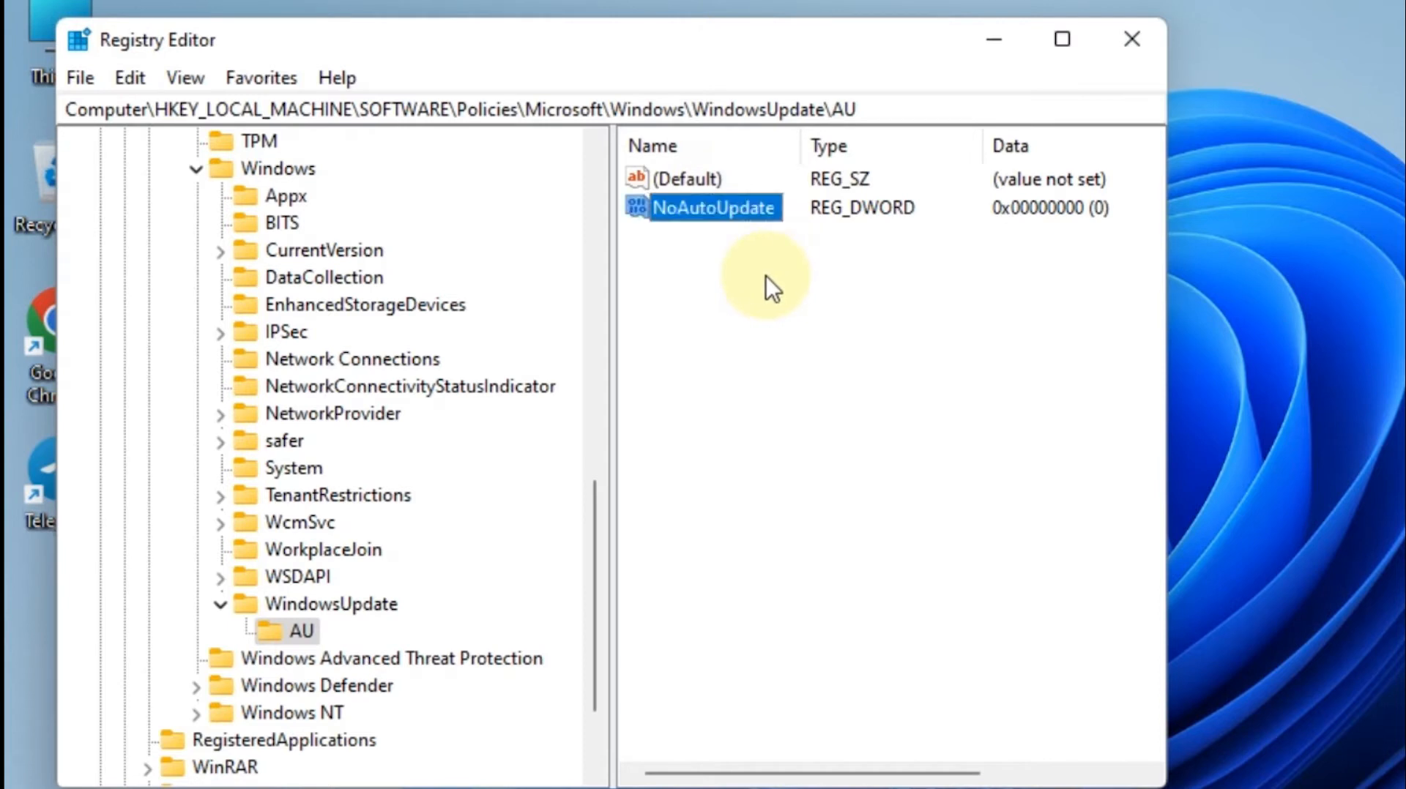
# Set the NoAutoUpdate value data to 1 and close the Registry Editor.
pyautogui.doubleClick(691, 208)
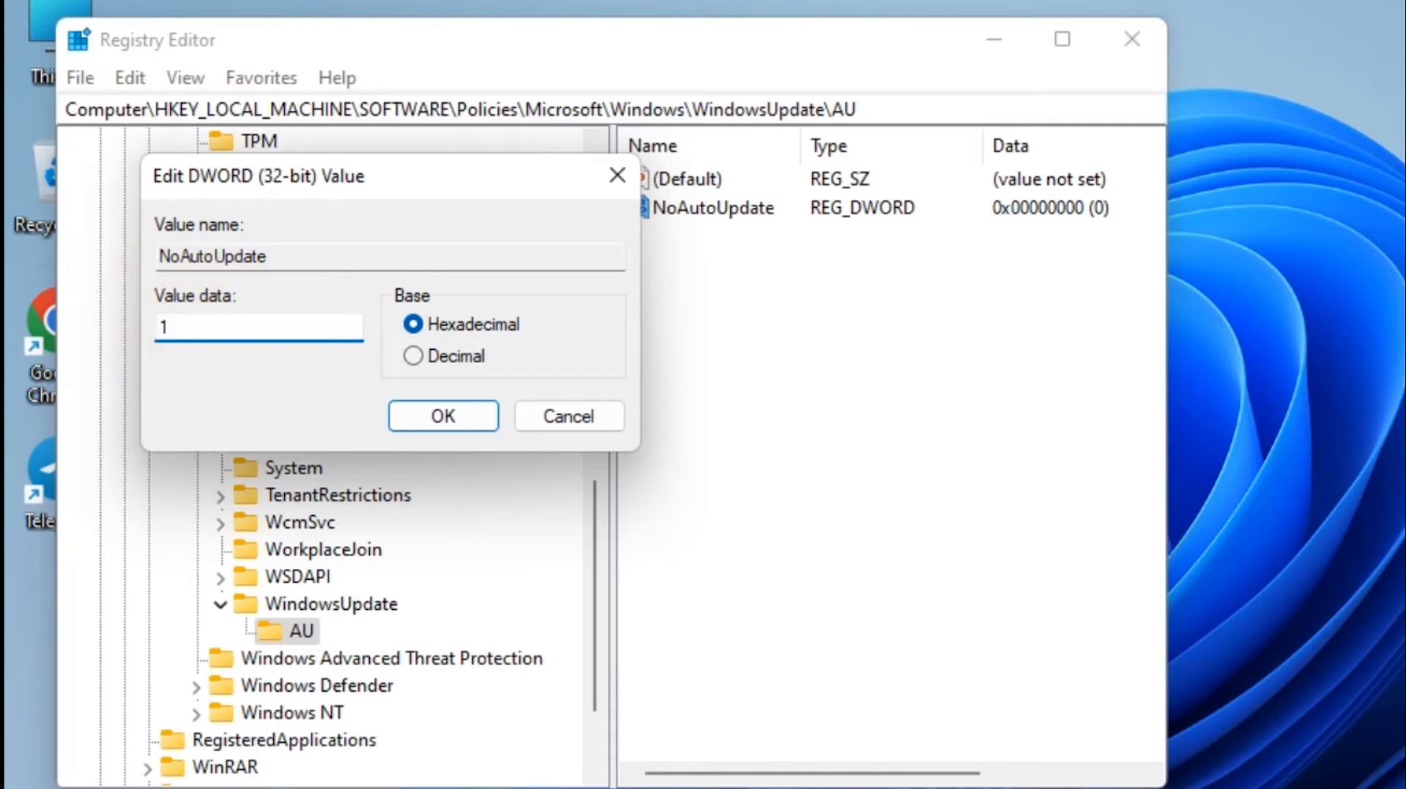
pyautogui.write('1')
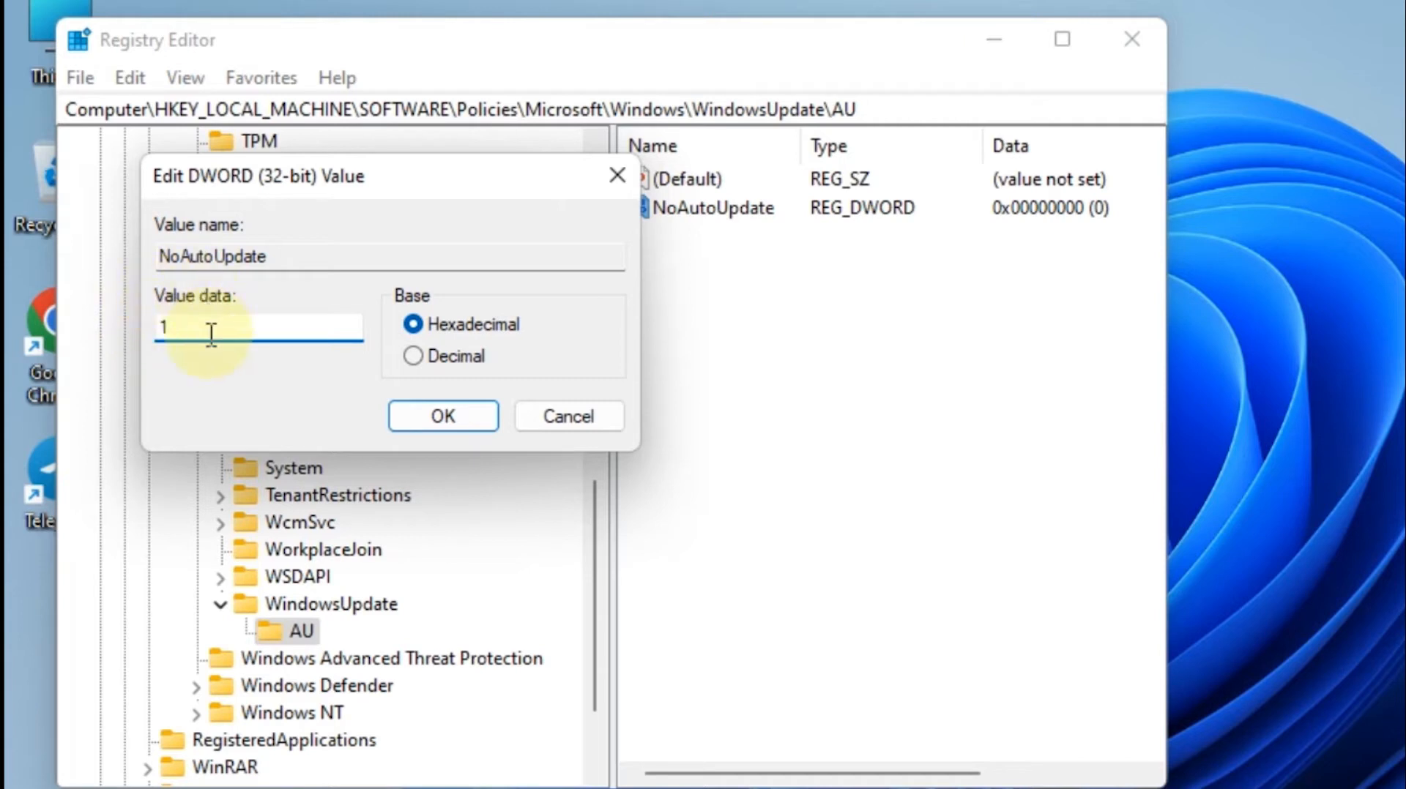
pyautogui.click(431, 415)
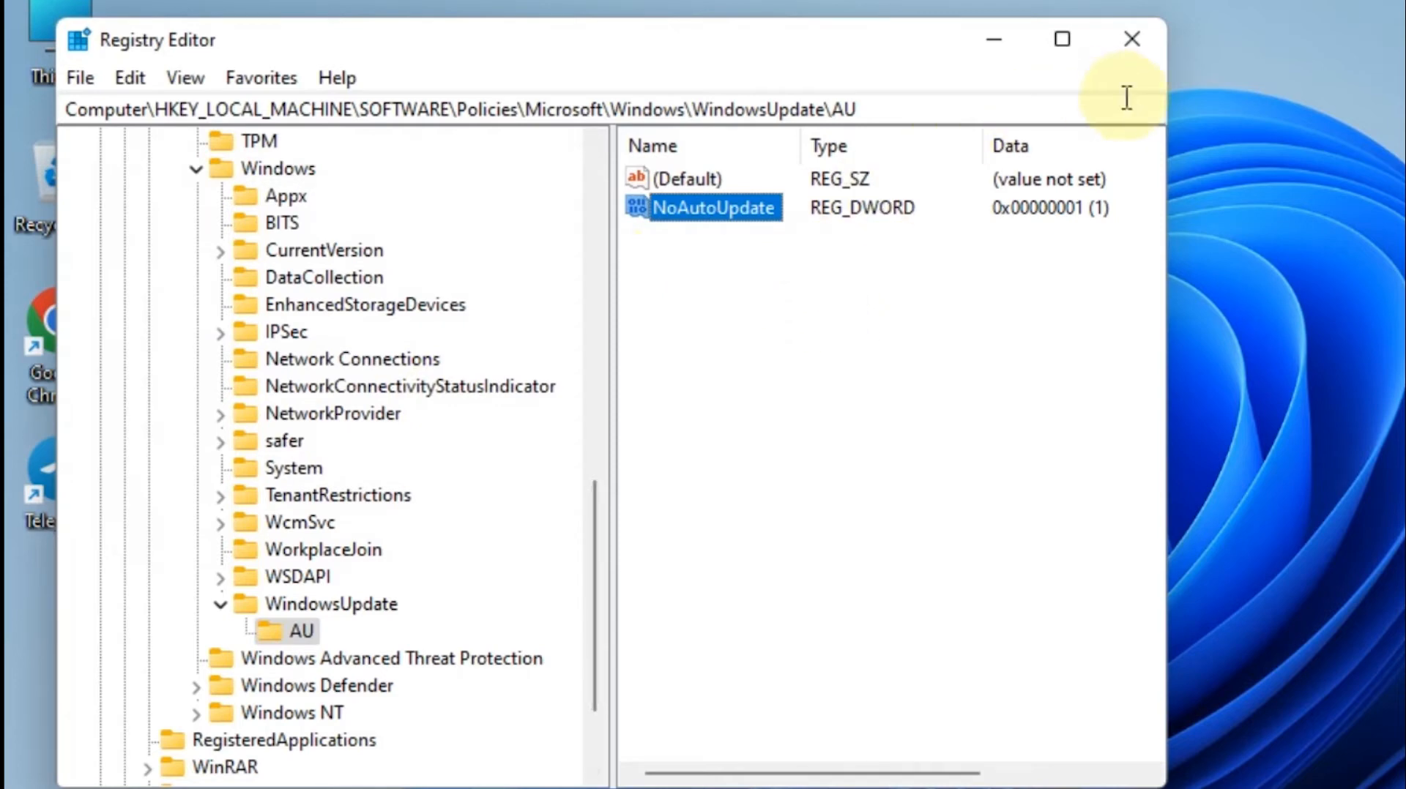
pyautogui.click(1146, 48)
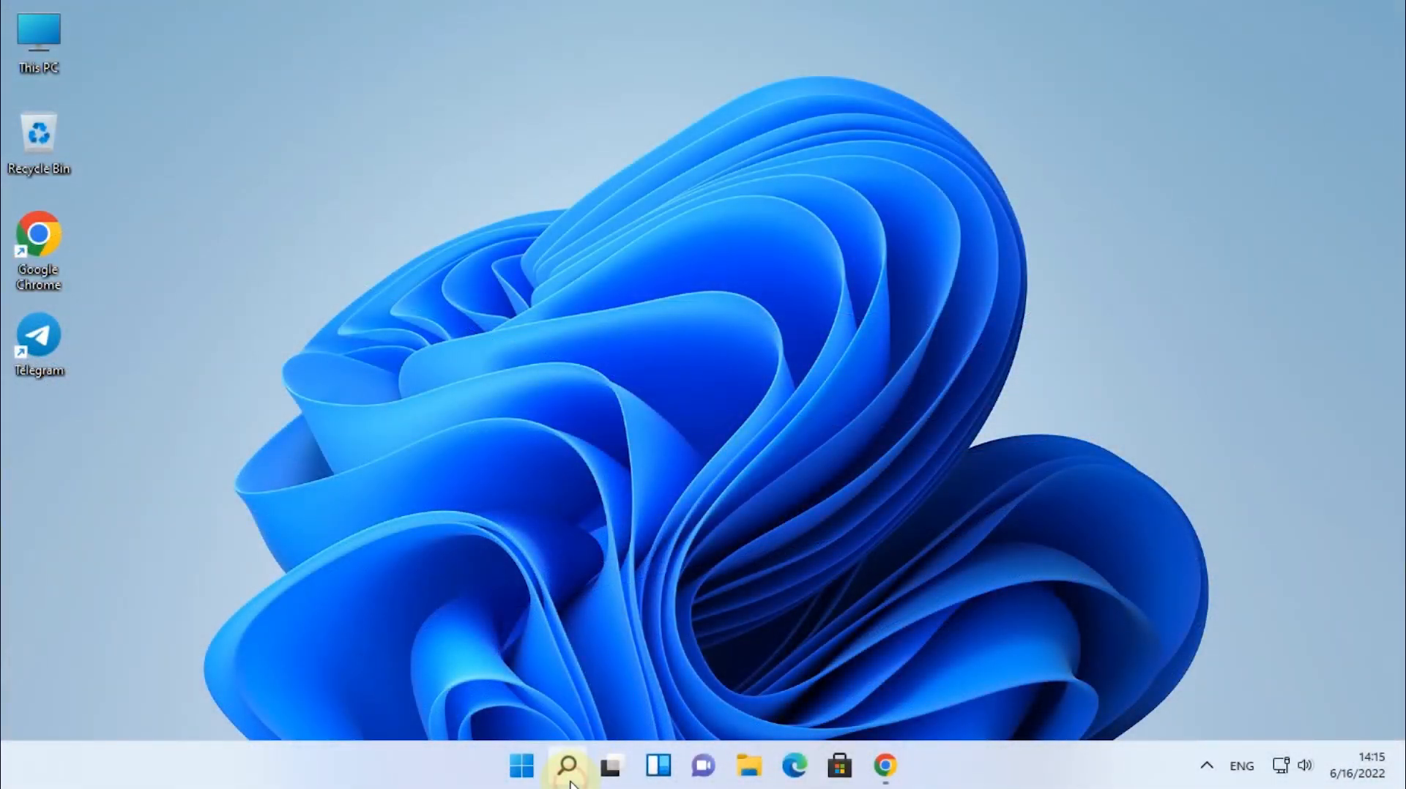
# Search Windows for "group policy" and open the Local Group Policy Editor, maximized with a wider console tree.
pyautogui.click(568, 766)
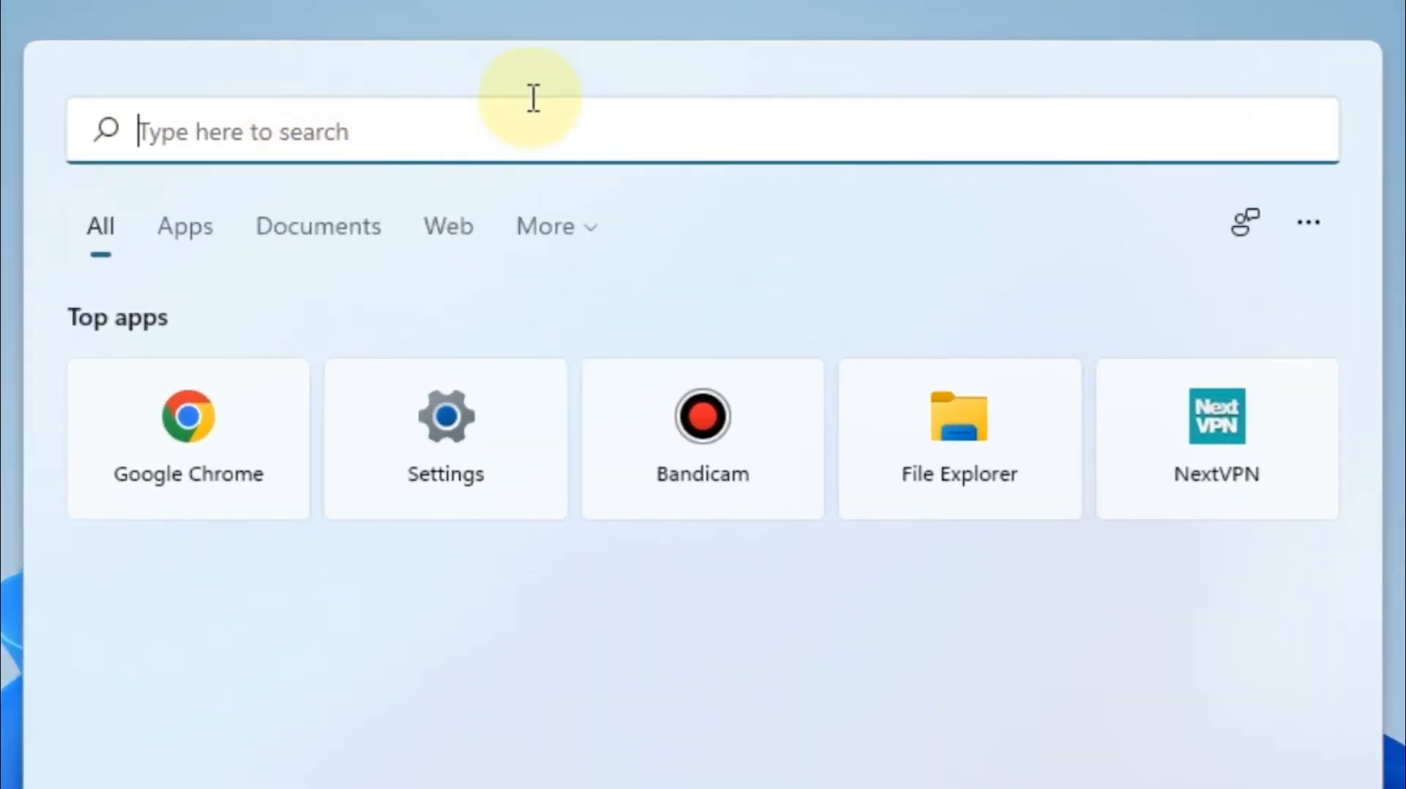
pyautogui.write('group policy')
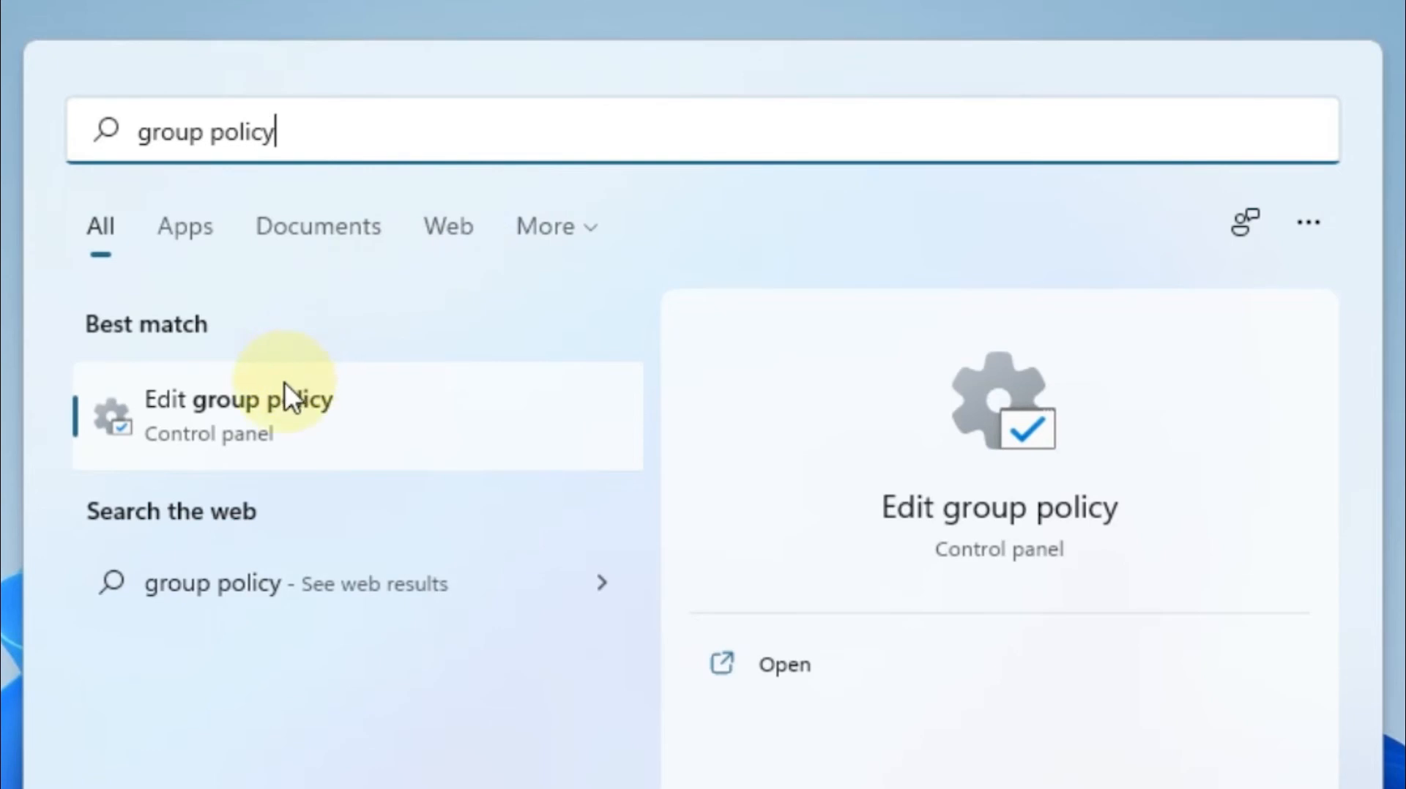
pyautogui.click(236, 411)
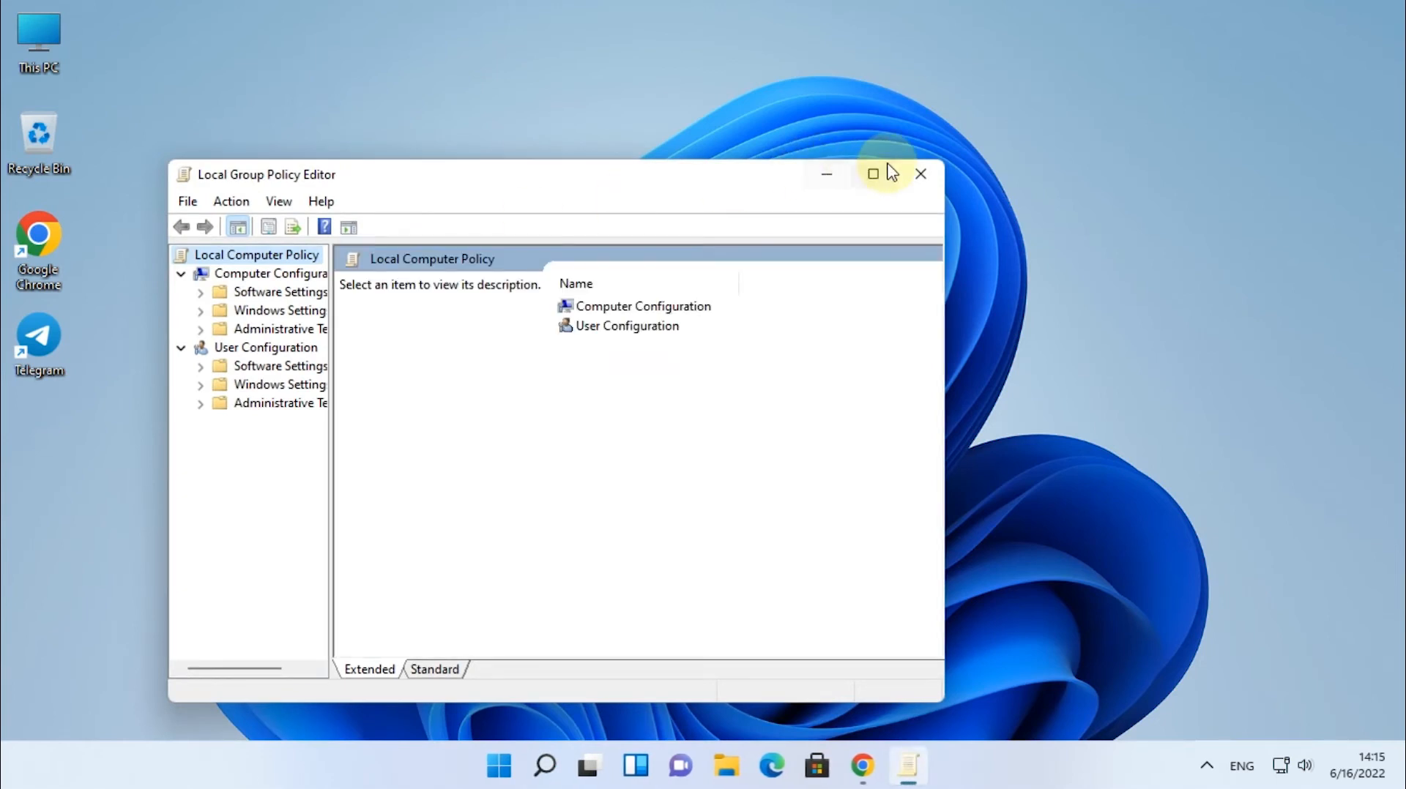
pyautogui.click(882, 175)
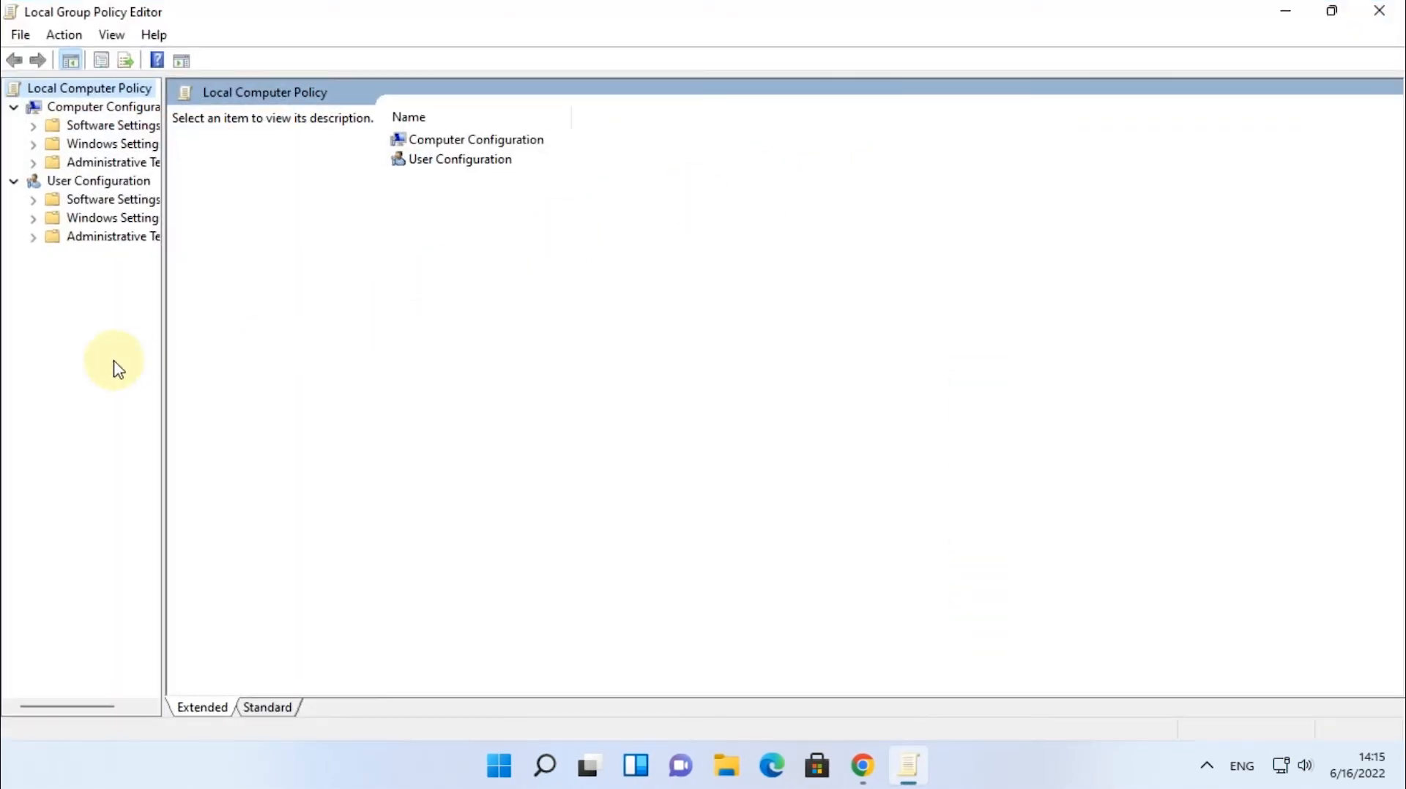
pyautogui.moveTo(162, 330); pyautogui.dragTo(300, 323)
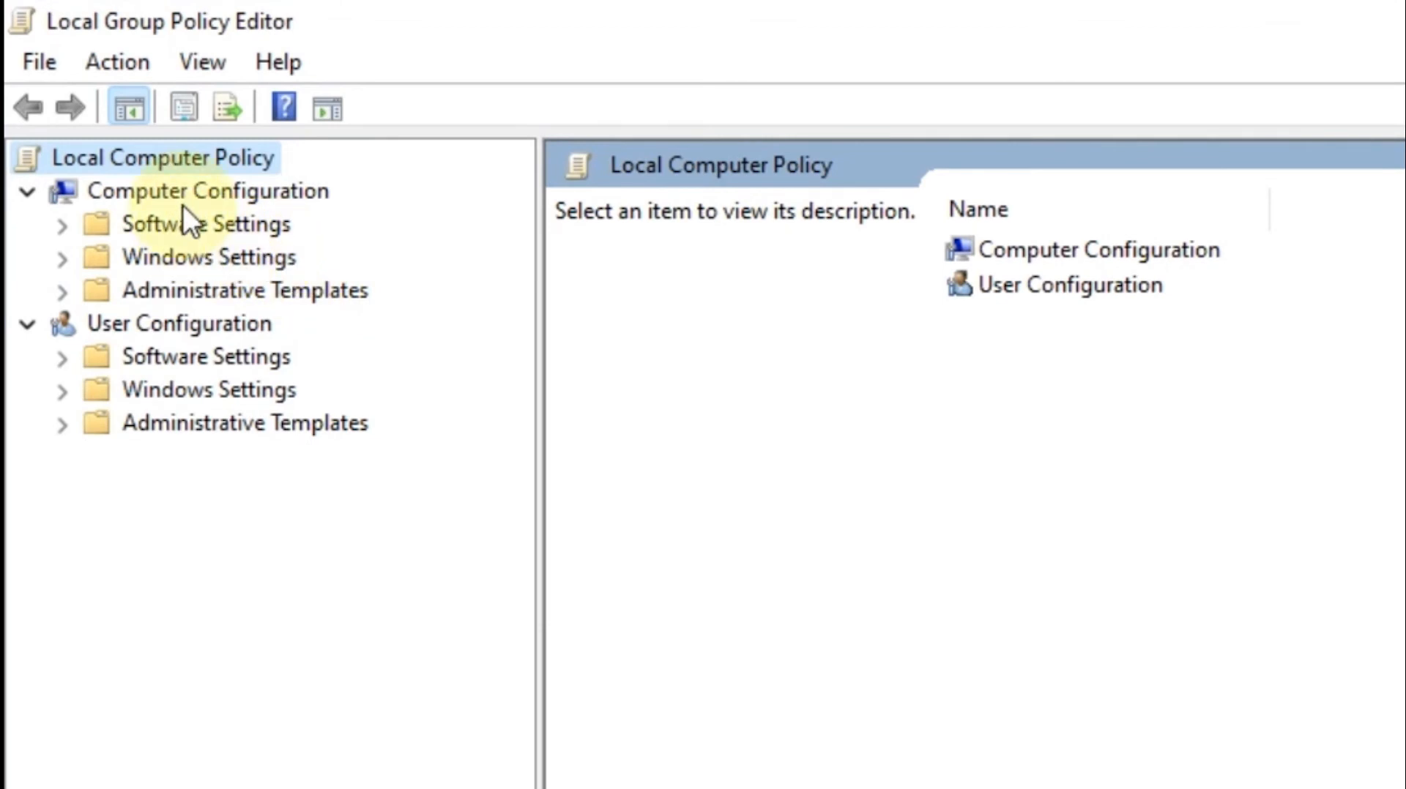
# Expand Administrative Templates under Computer Configuration and its Windows Components folder in the console tree.
pyautogui.click(182, 184)
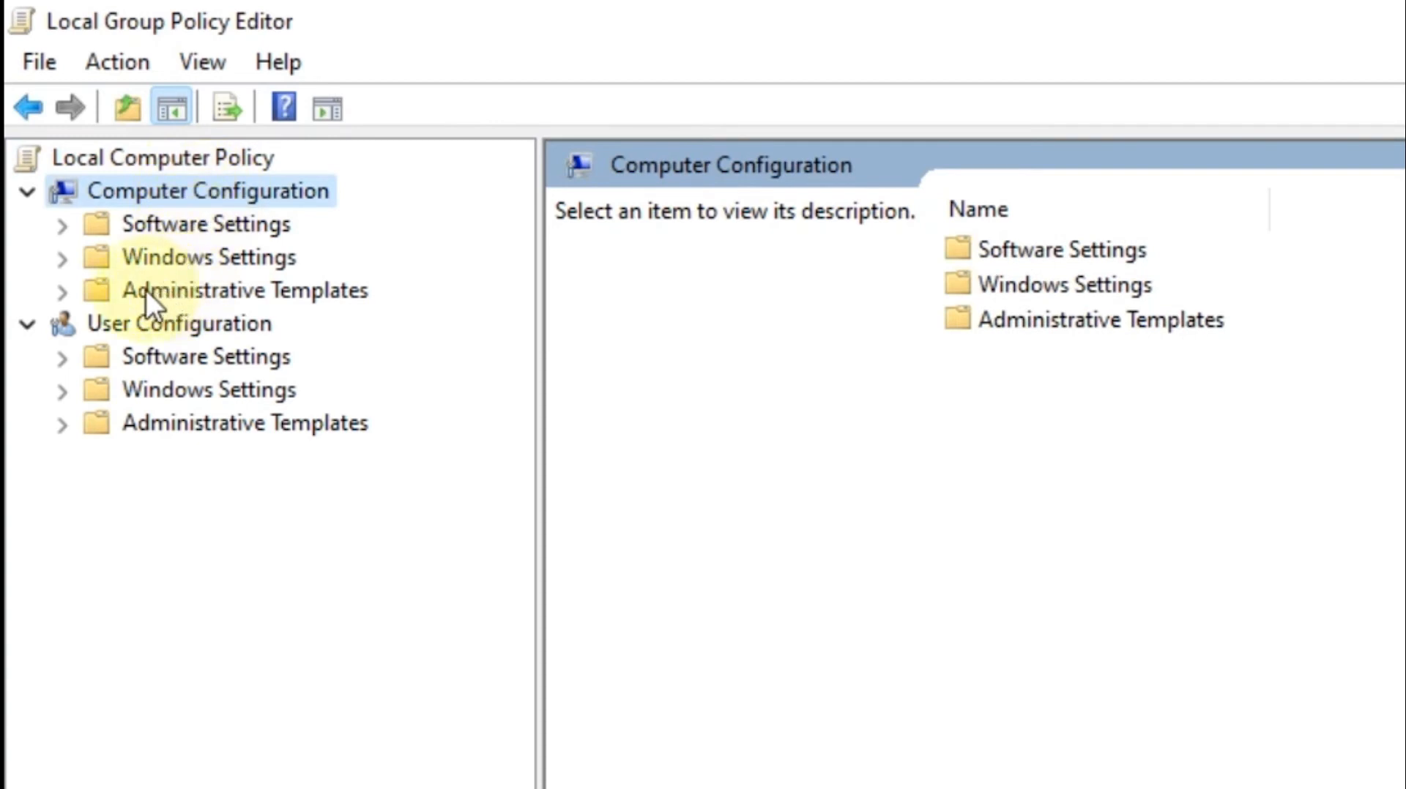
pyautogui.click(209, 292)
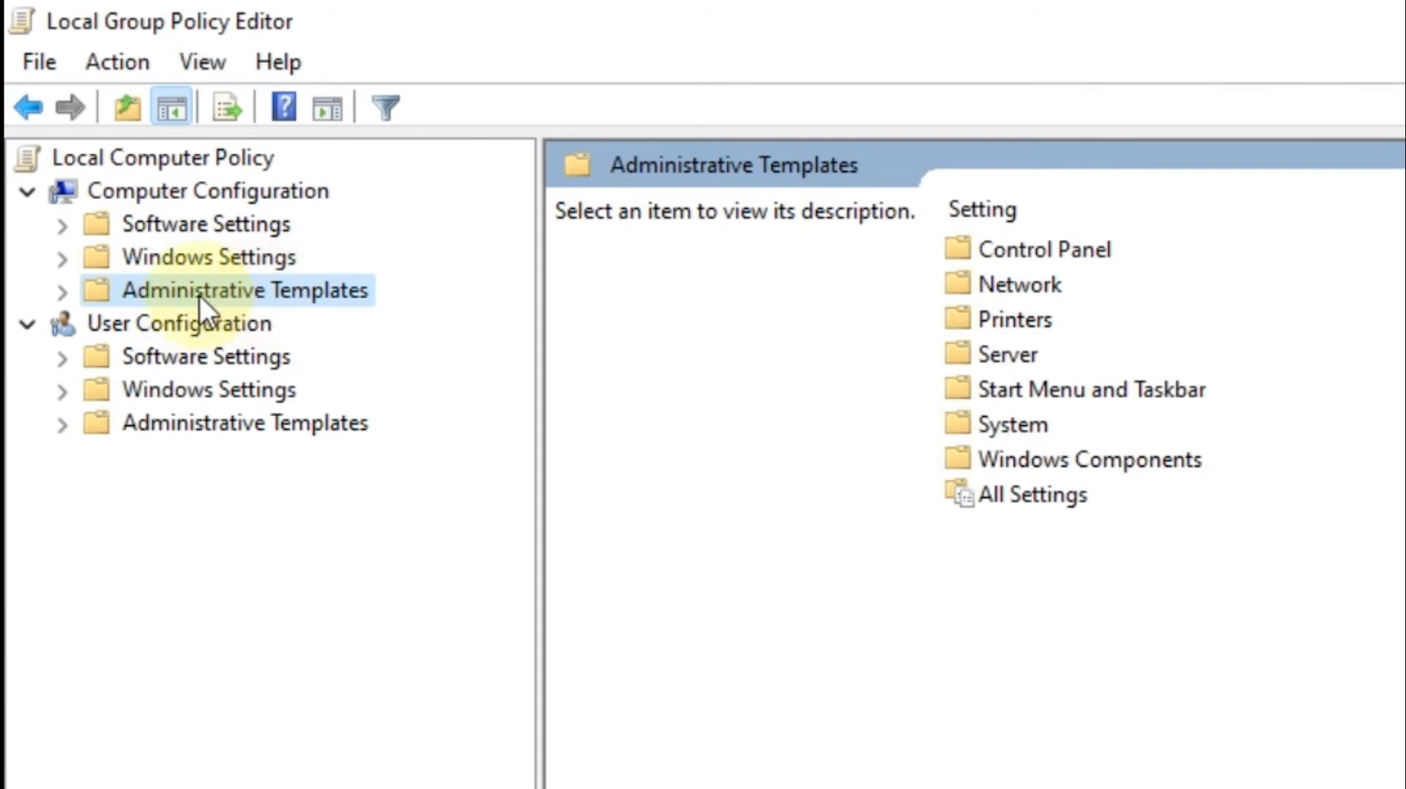
pyautogui.click(60, 300)
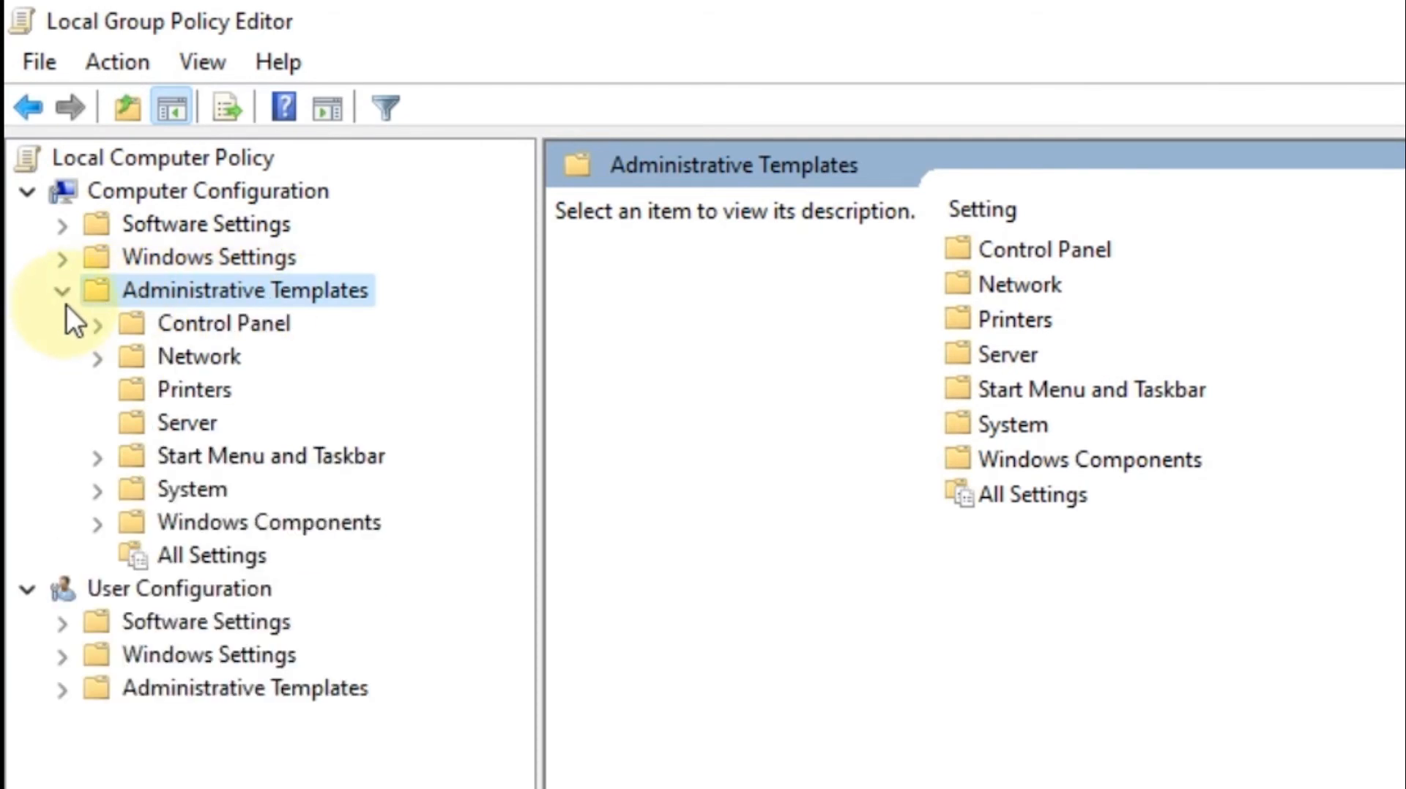
pyautogui.click(214, 517)
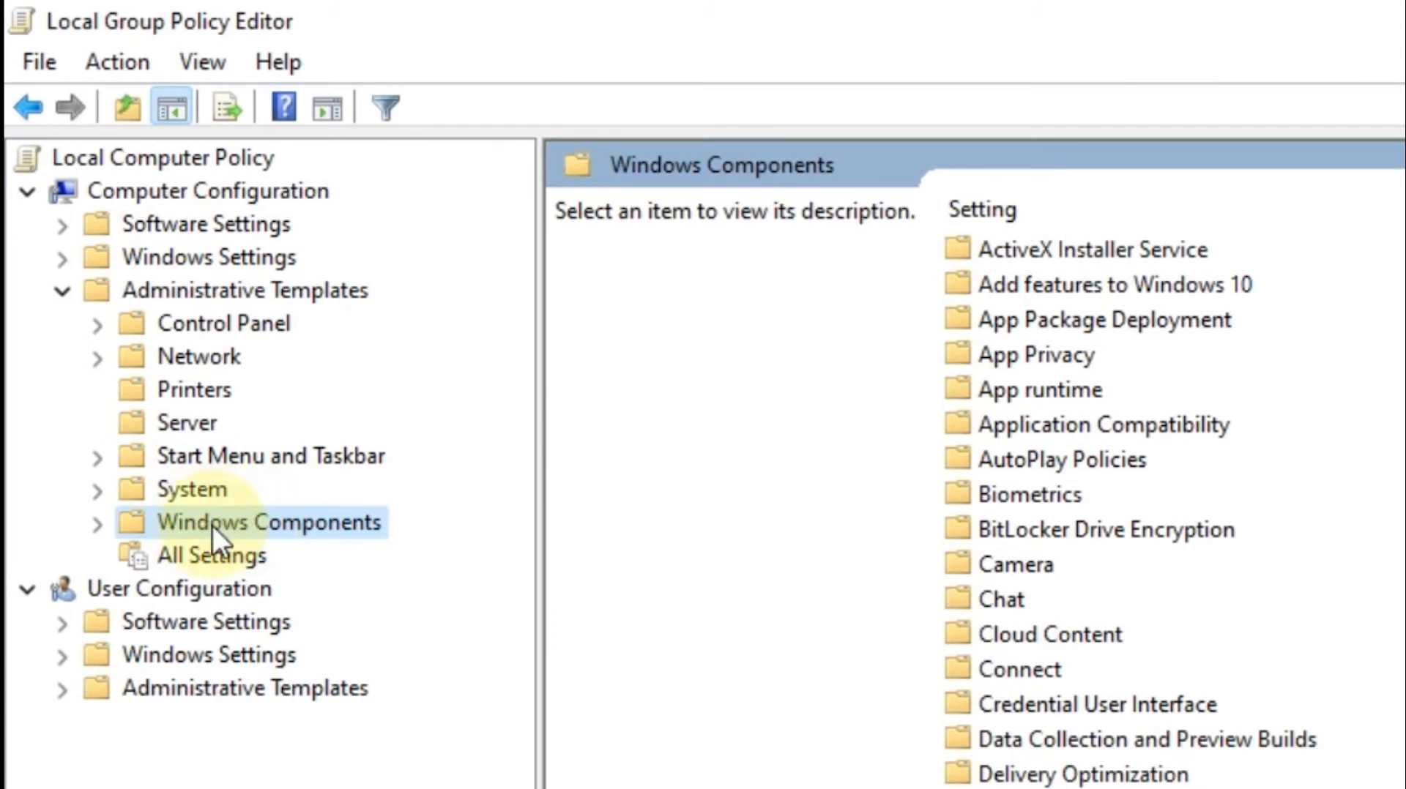
pyautogui.click(98, 526)
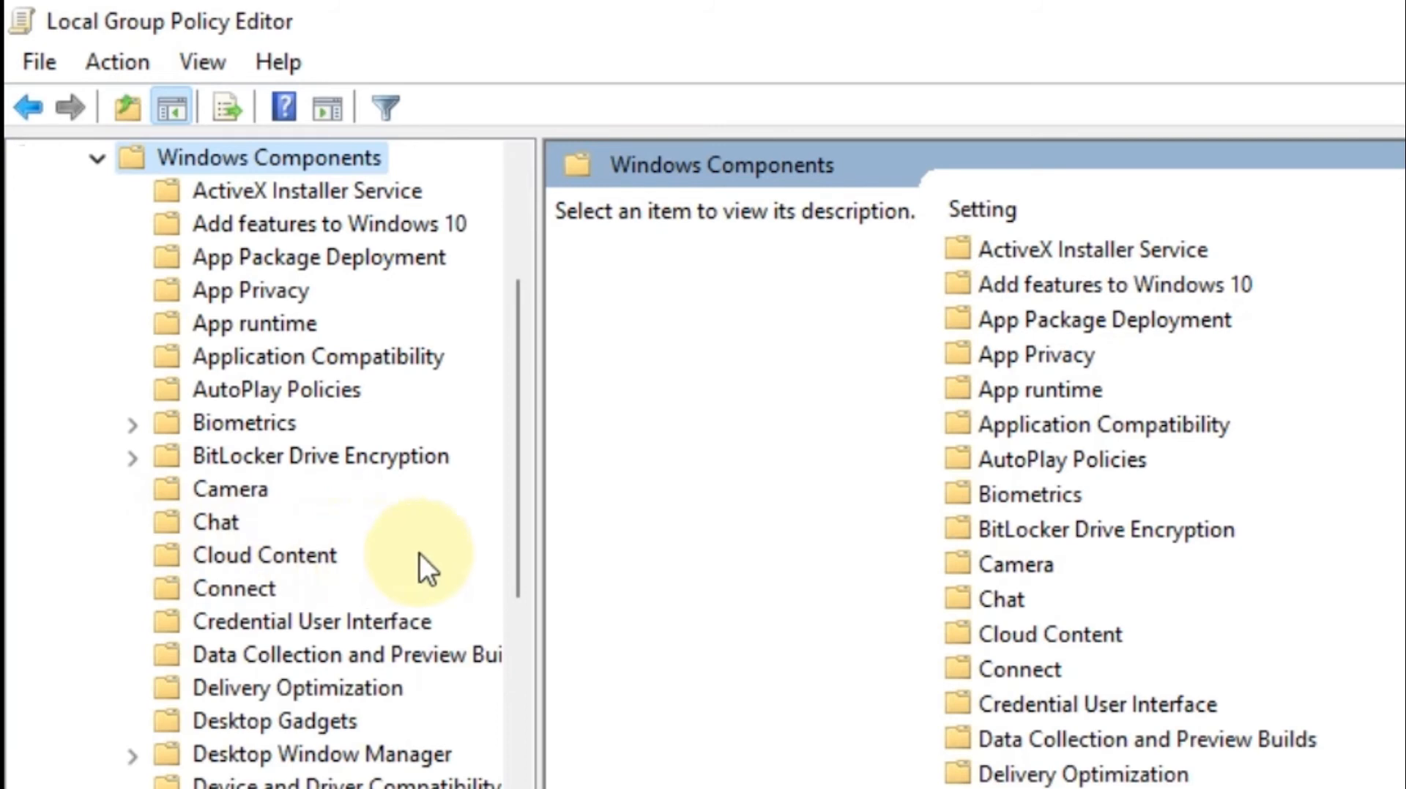
# Open the Manage end user experience folder of Windows Update within Windows Components.
pyautogui.scroll(-1, 506, 476)
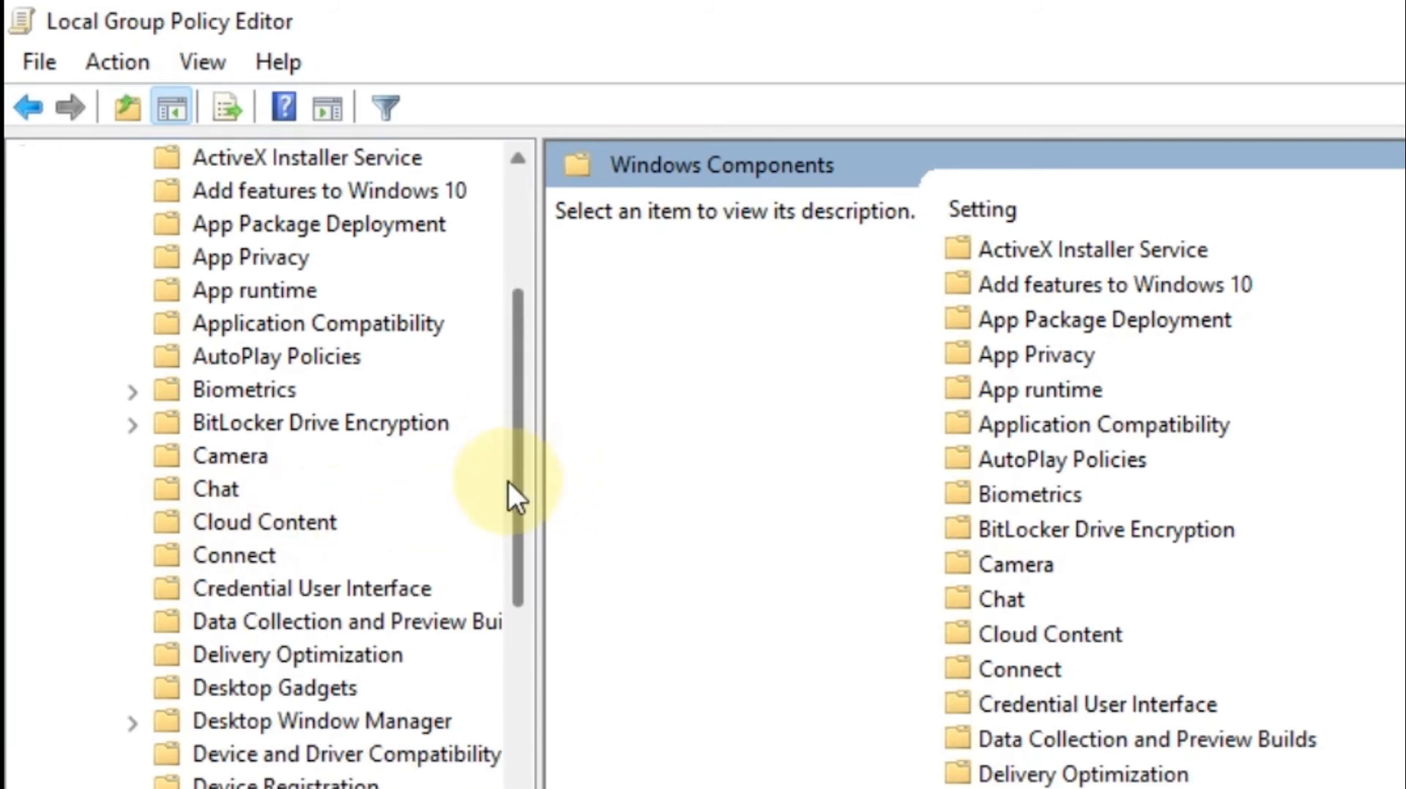
pyautogui.scroll(-5, 503, 500)
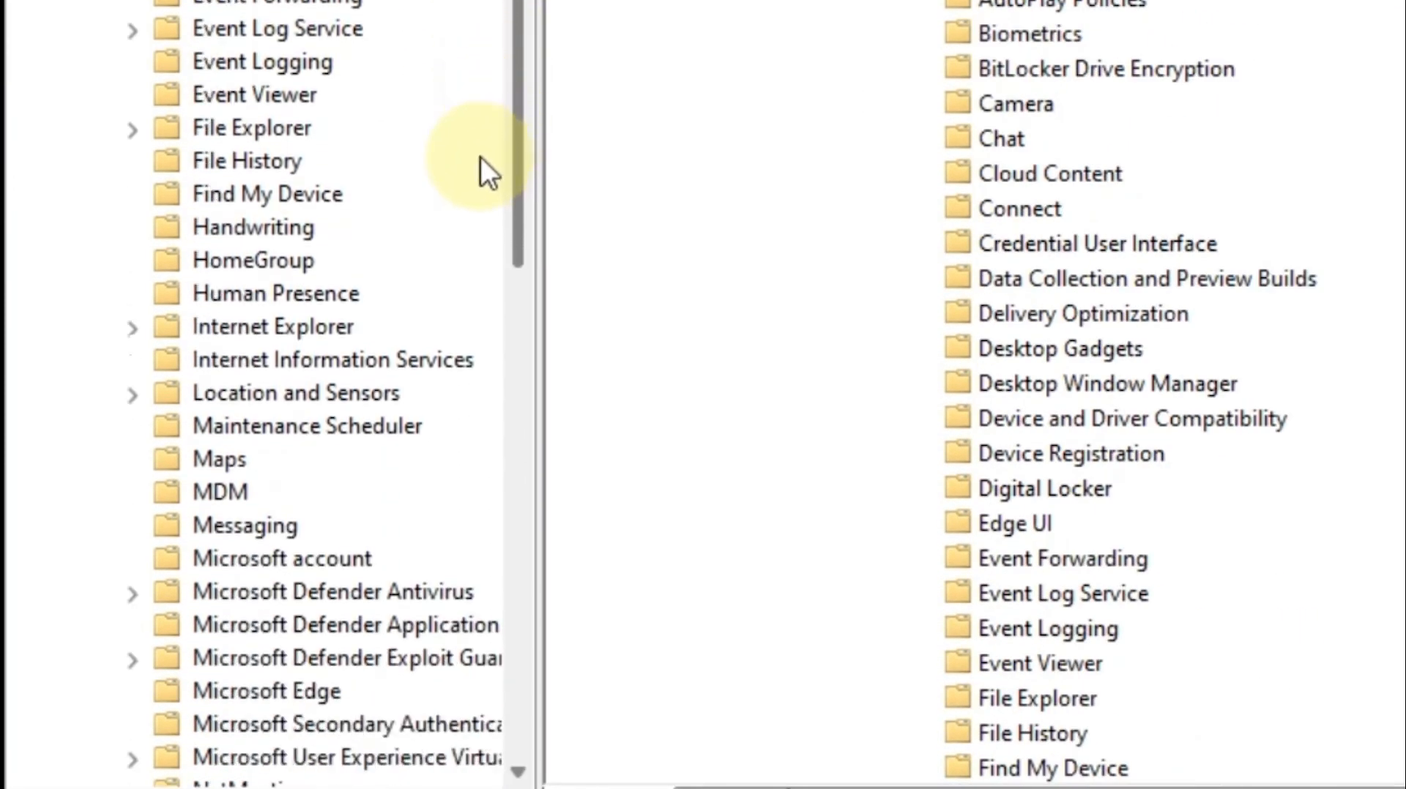
pyautogui.scroll(-7, 470, 238)
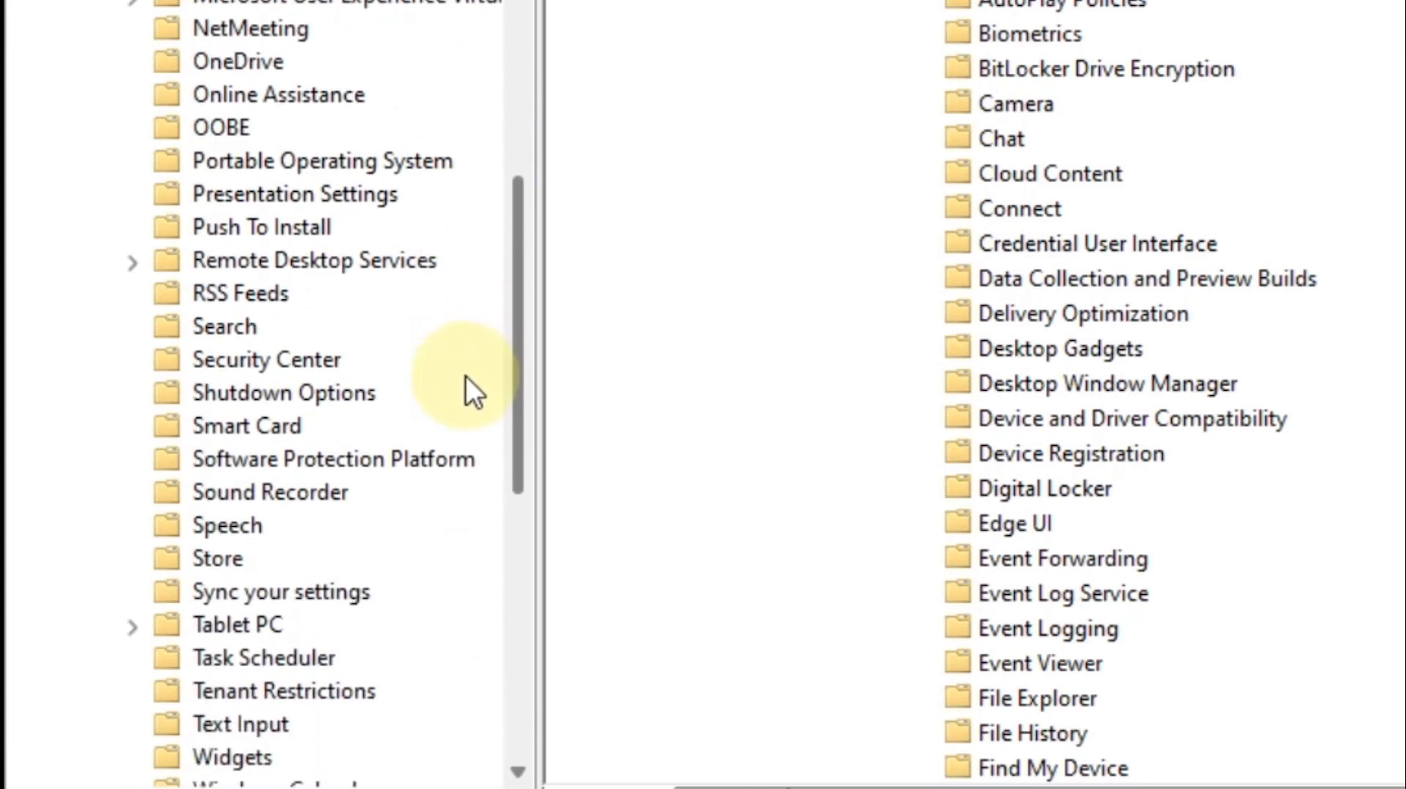
pyautogui.scroll(-3, 466, 446)
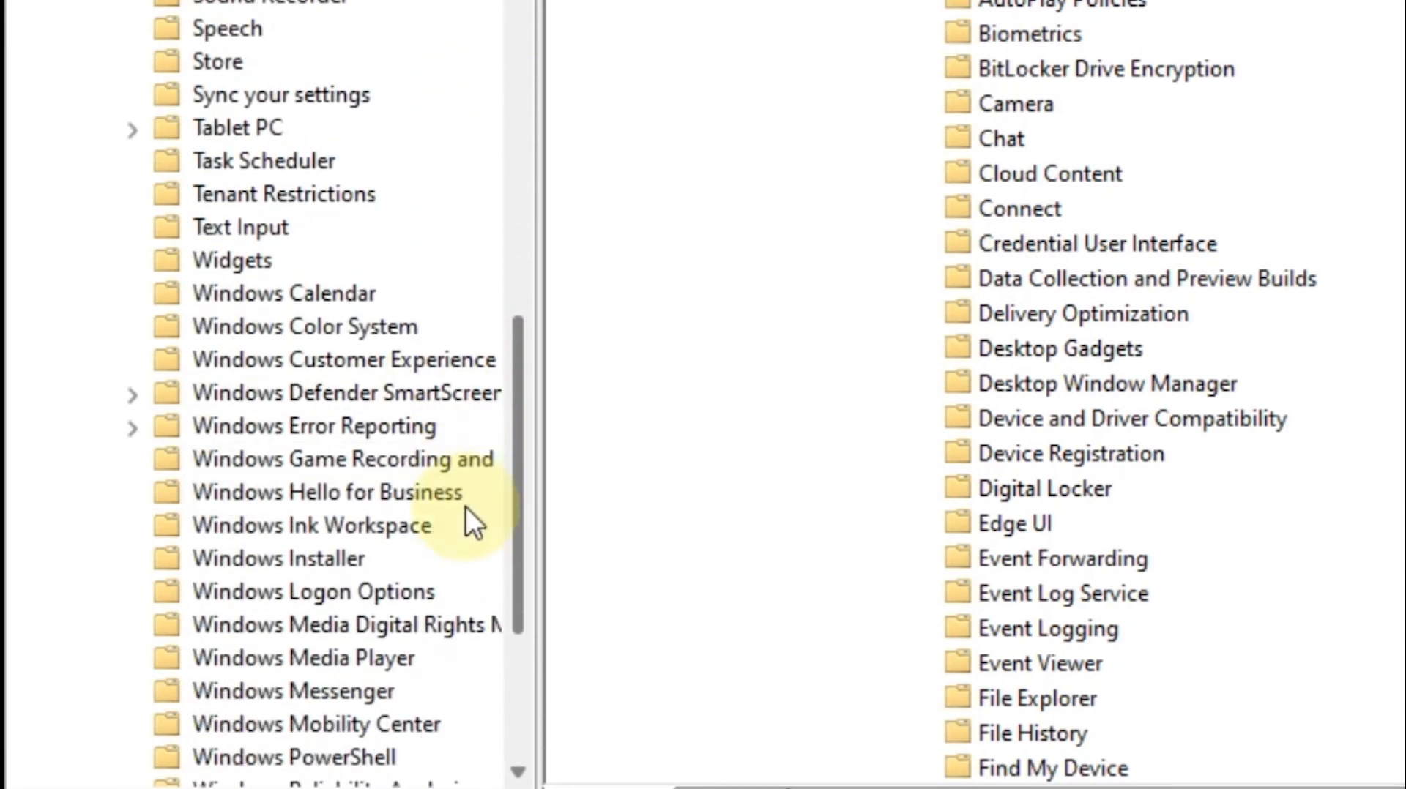
pyautogui.scroll(-1, 469, 533)
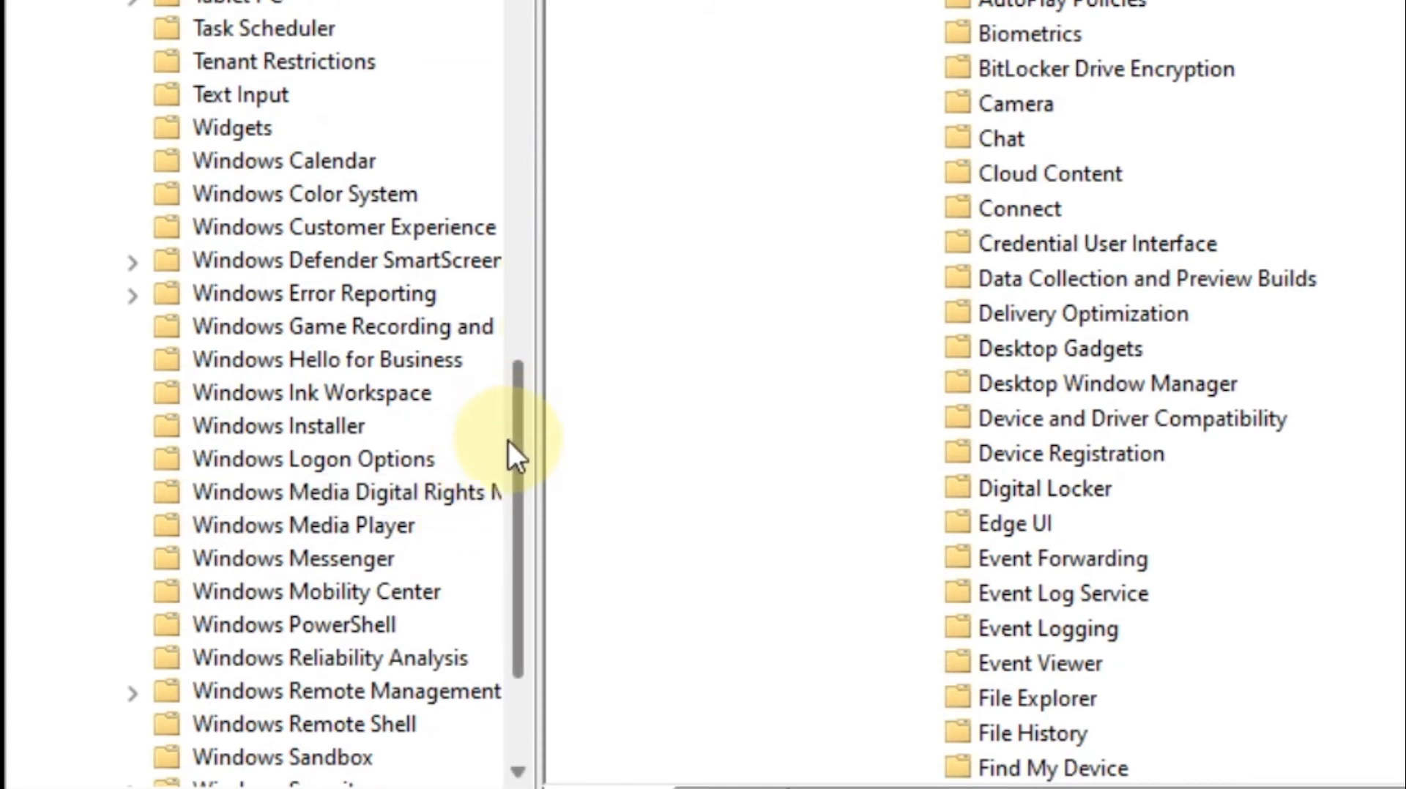
pyautogui.moveTo(517, 452); pyautogui.dragTo(529, 511)
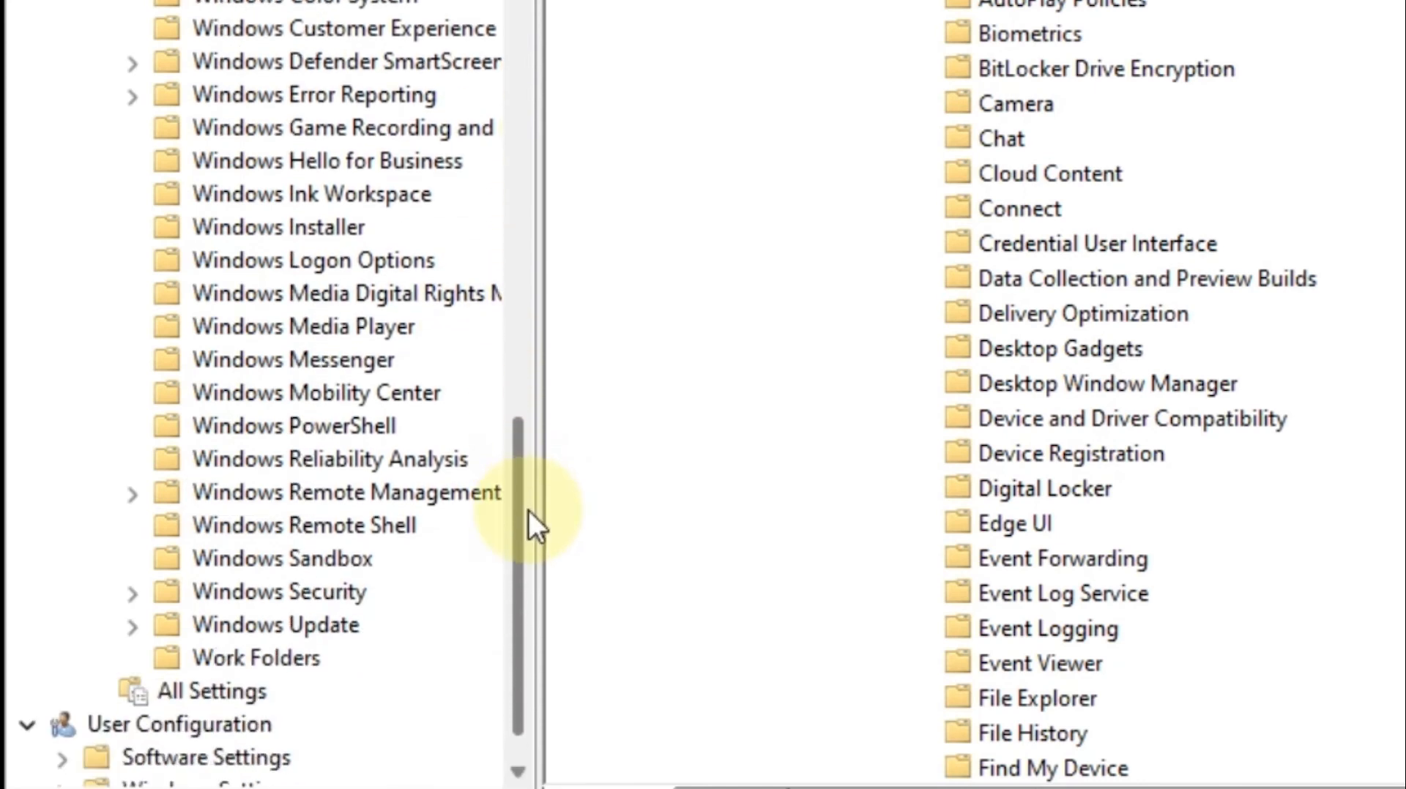
pyautogui.click(290, 624)
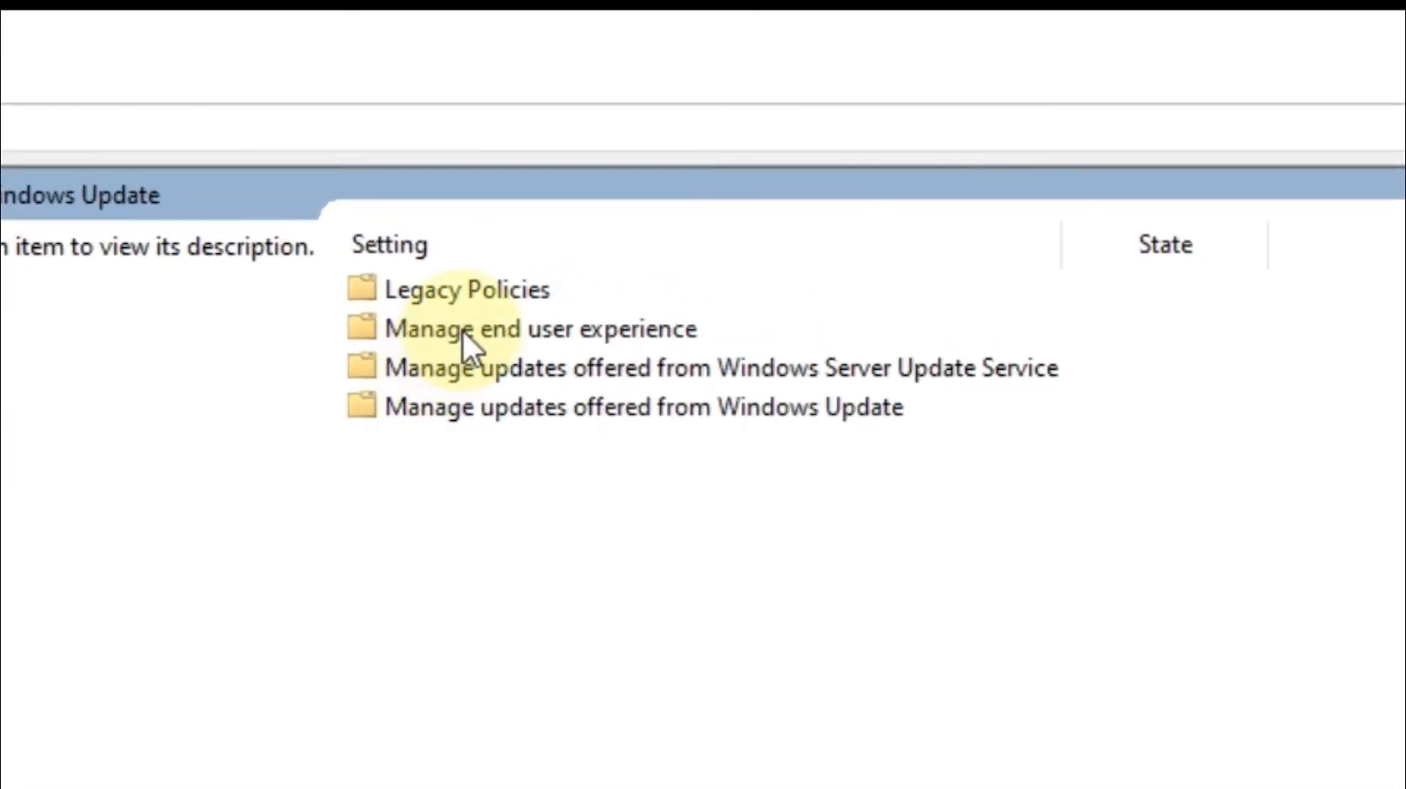
pyautogui.click(463, 330)
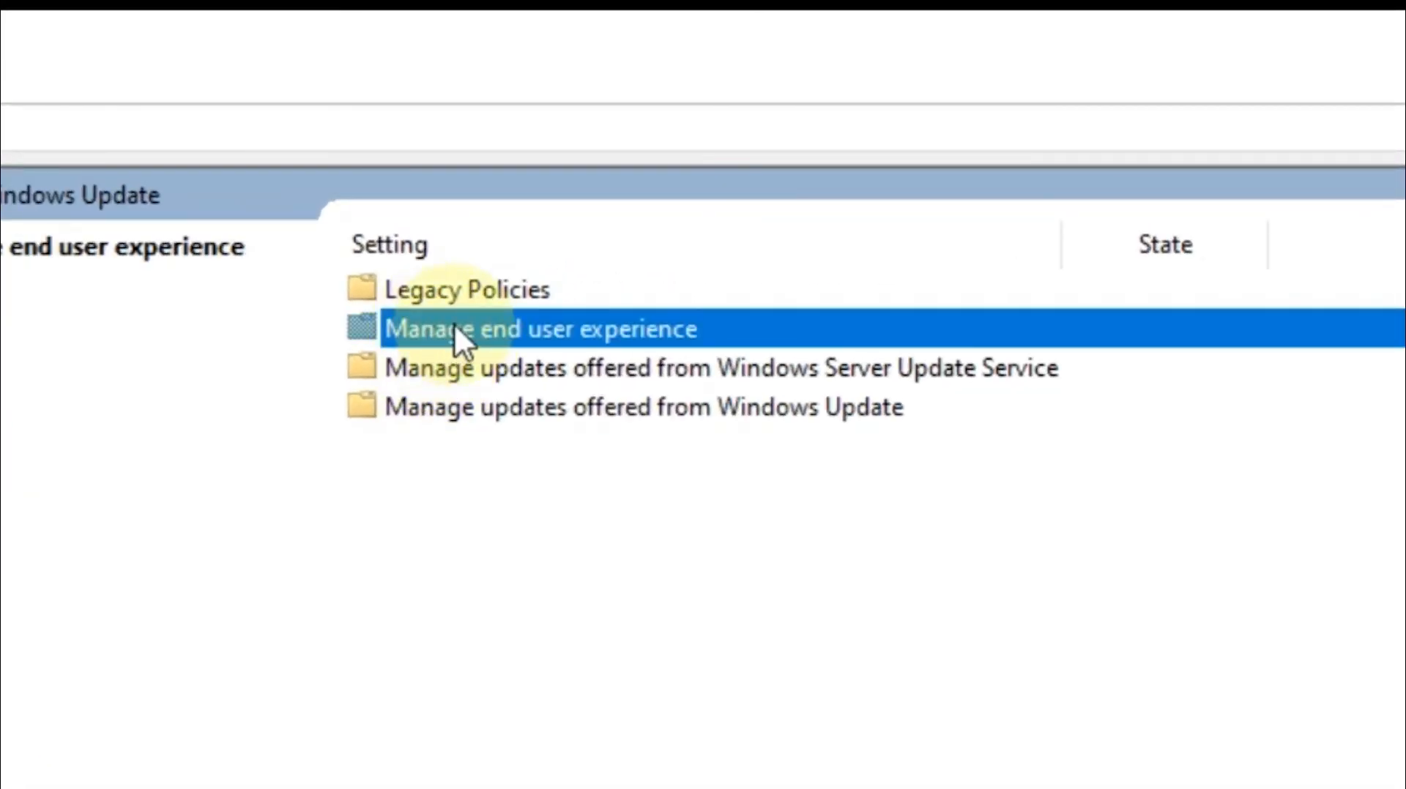
pyautogui.doubleClick(433, 322)
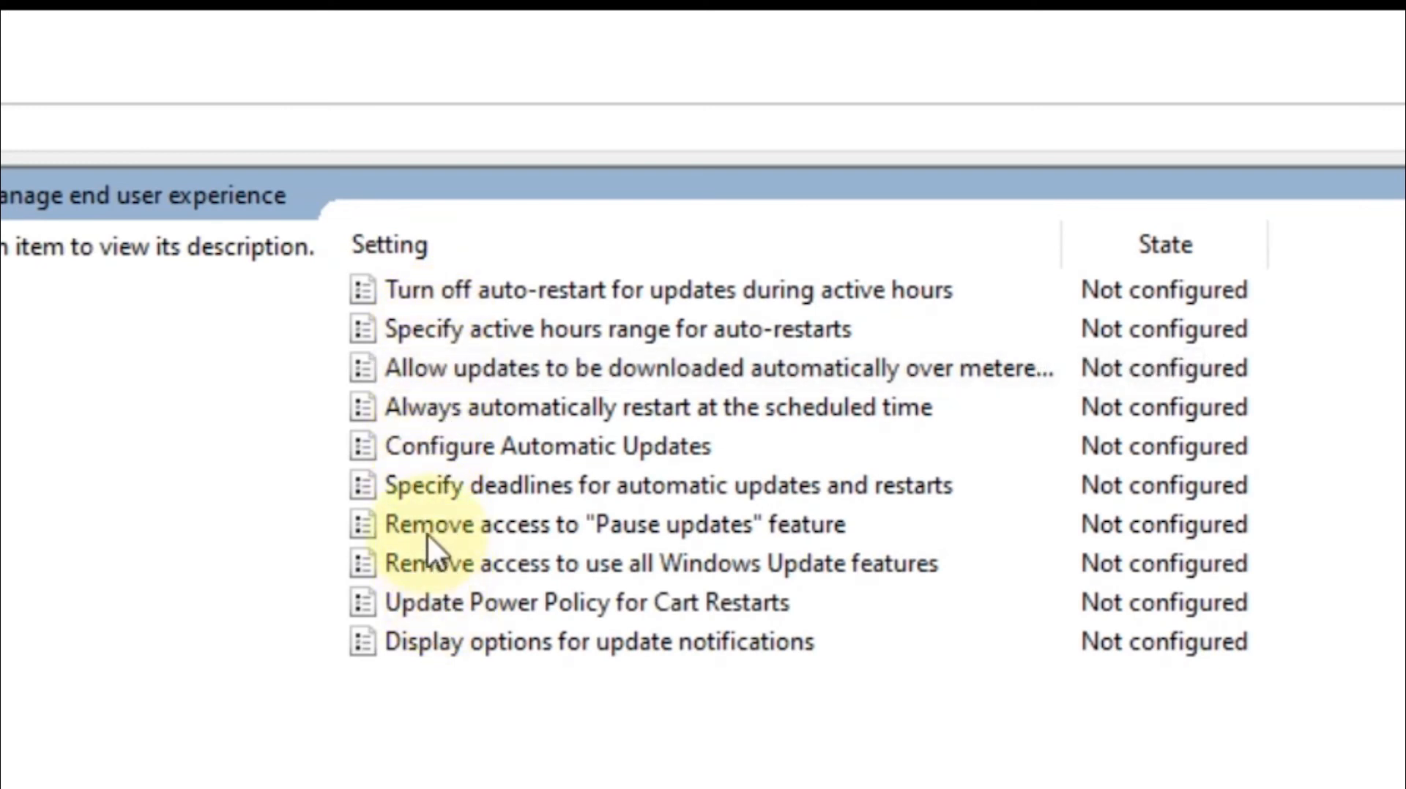
# Set the Configure Automatic Updates policy to Disabled, save it, and close the Local Group Policy Editor.
pyautogui.click(461, 447)
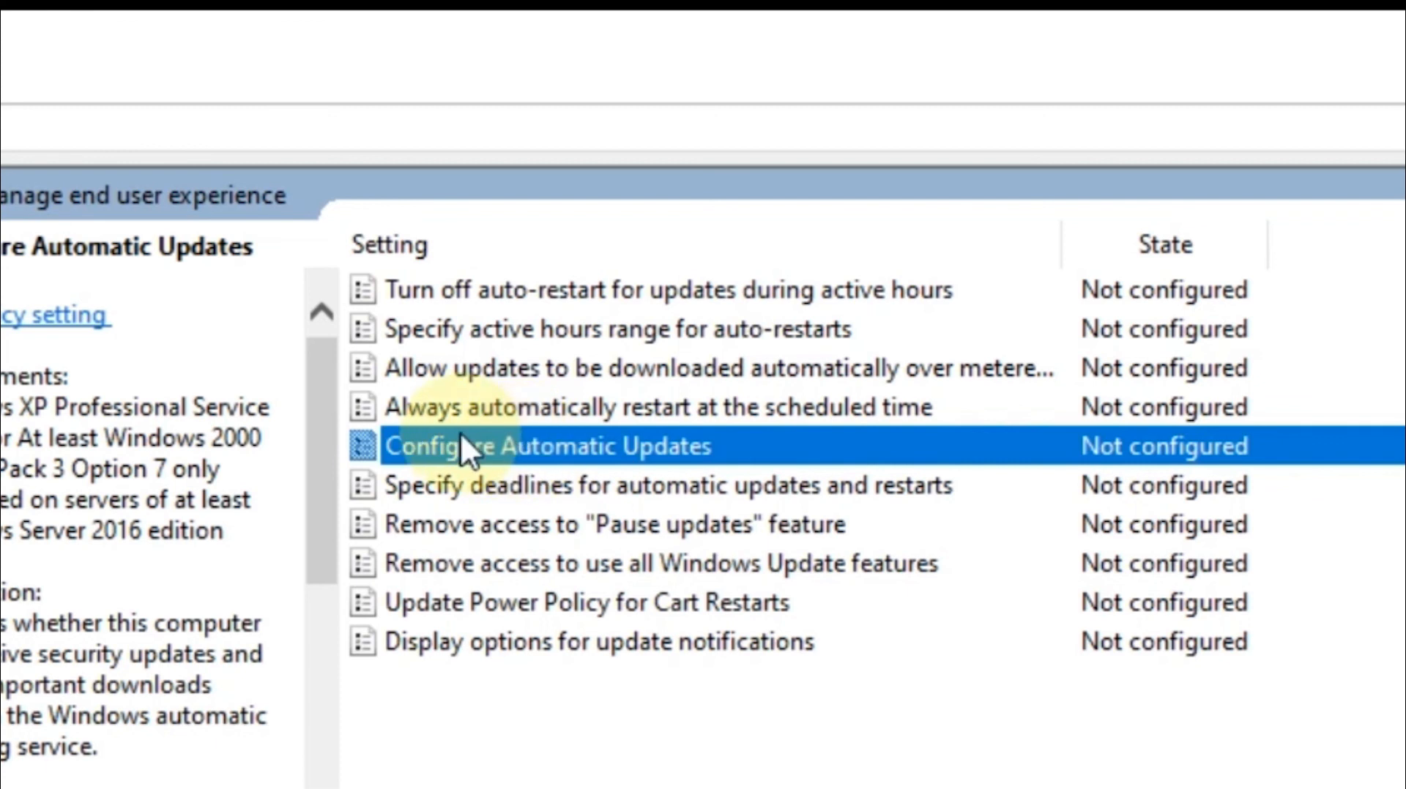
pyautogui.doubleClick(549, 443)
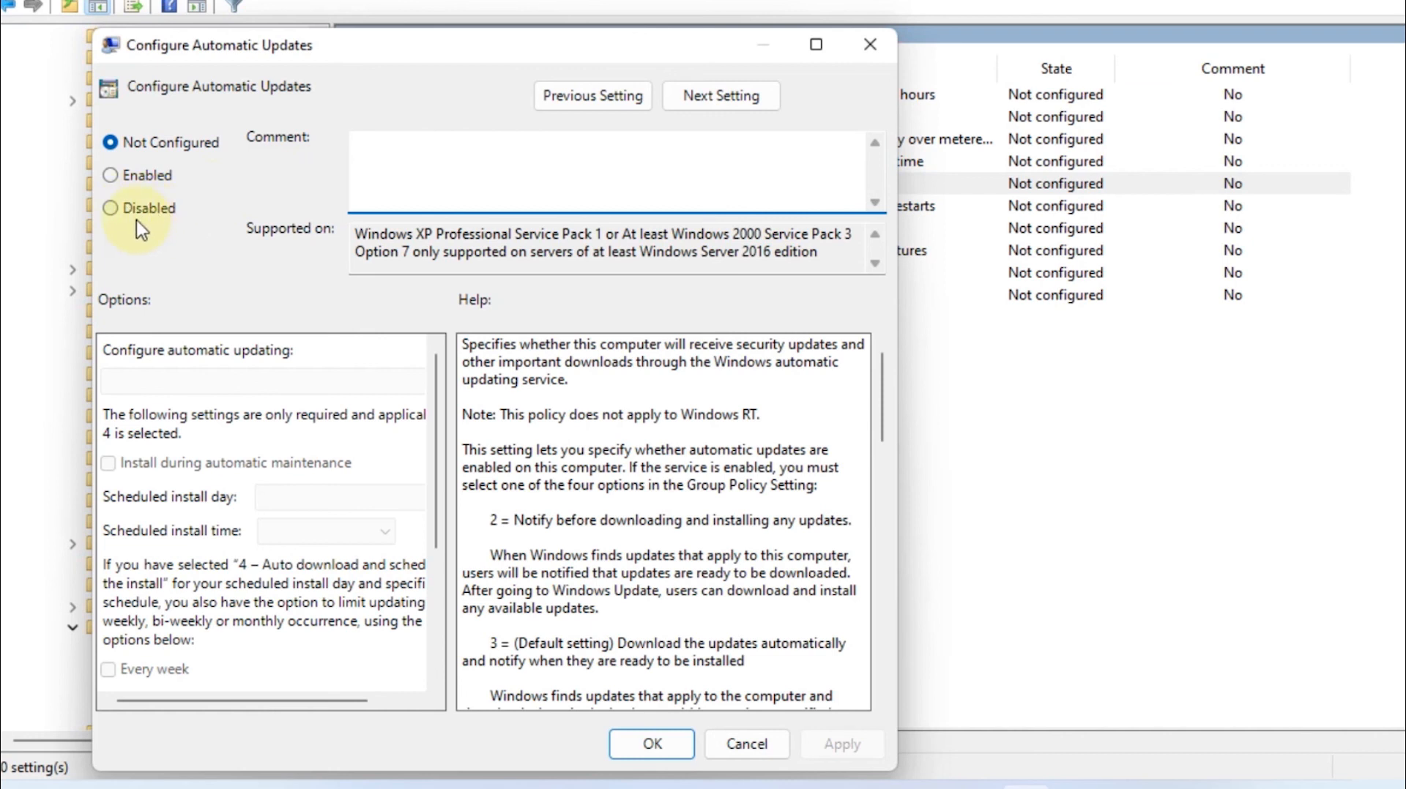
pyautogui.click(112, 211)
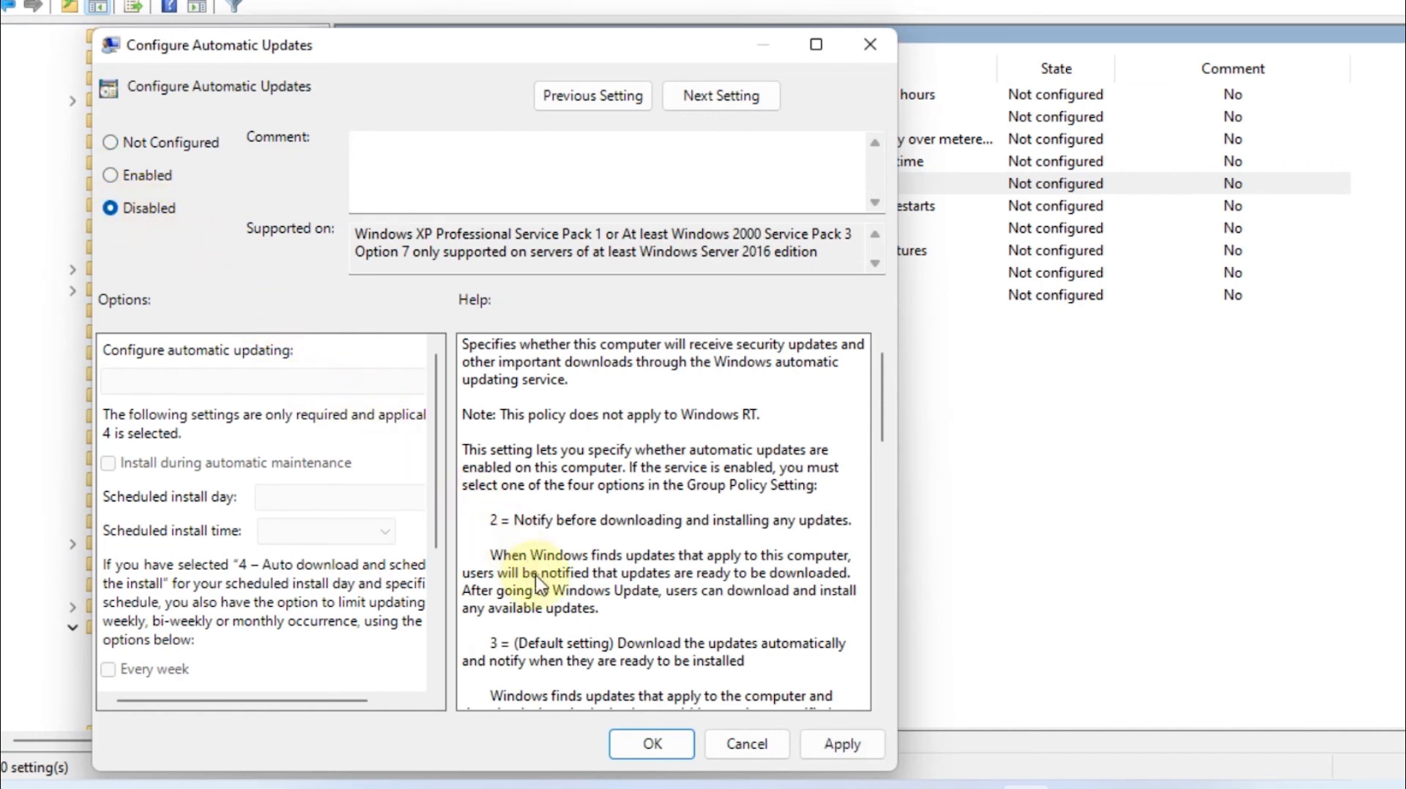
pyautogui.click(652, 741)
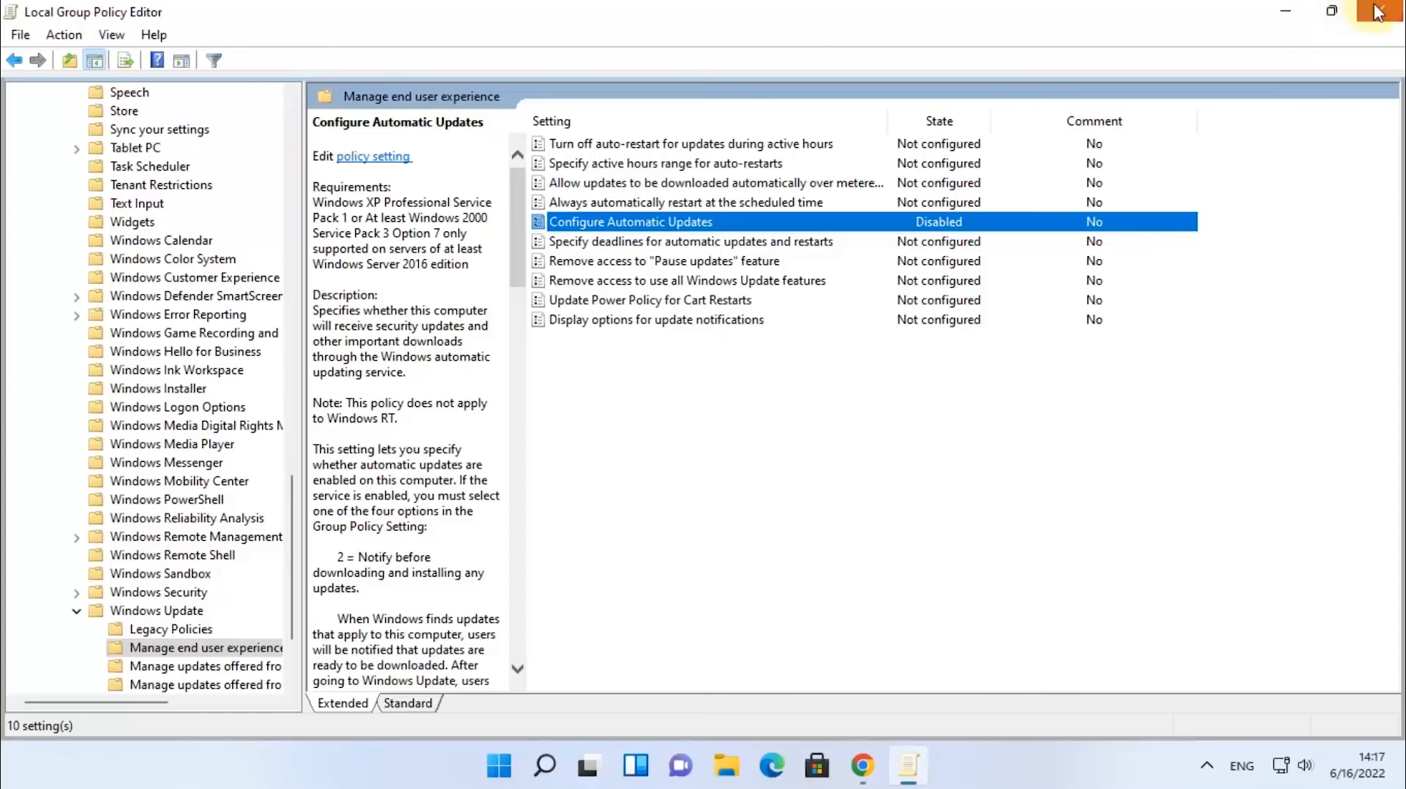
pyautogui.click(1378, 12)
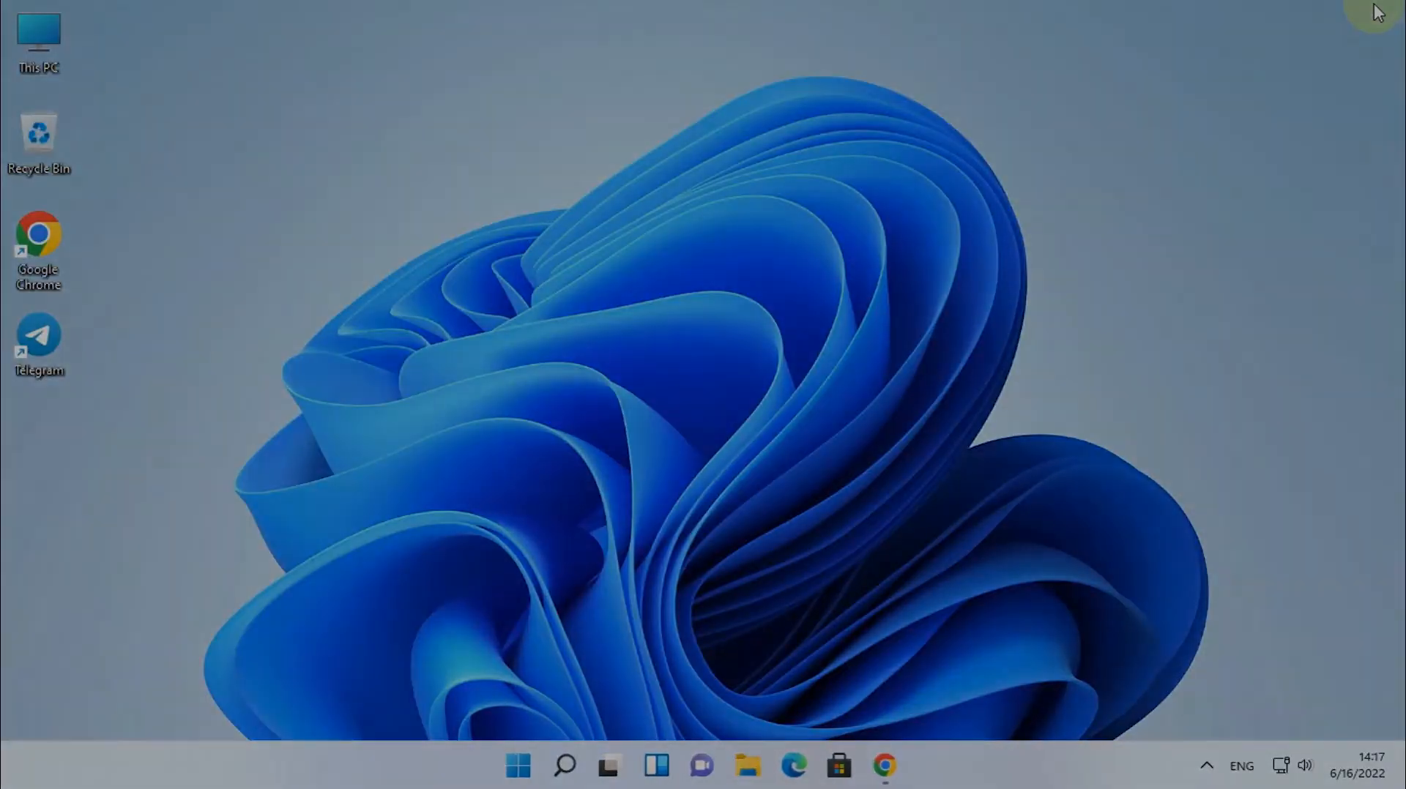